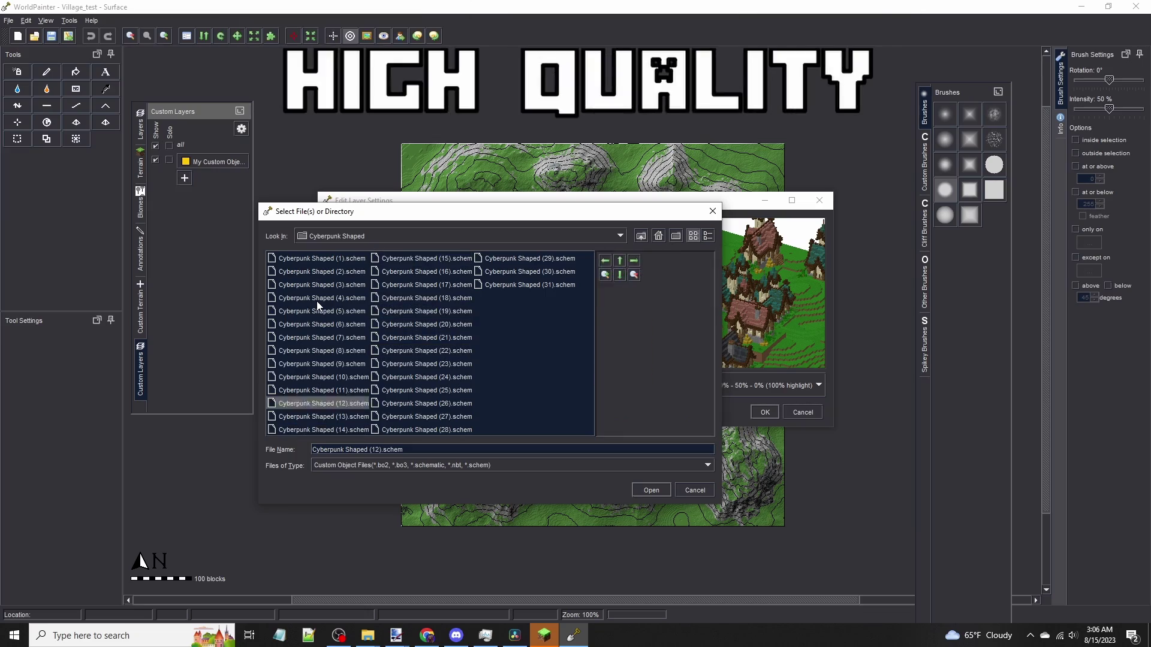
# Preview two more Cyberpunk Shaped schematic files in the Select File(s) dialog
pyautogui.click(318, 324)
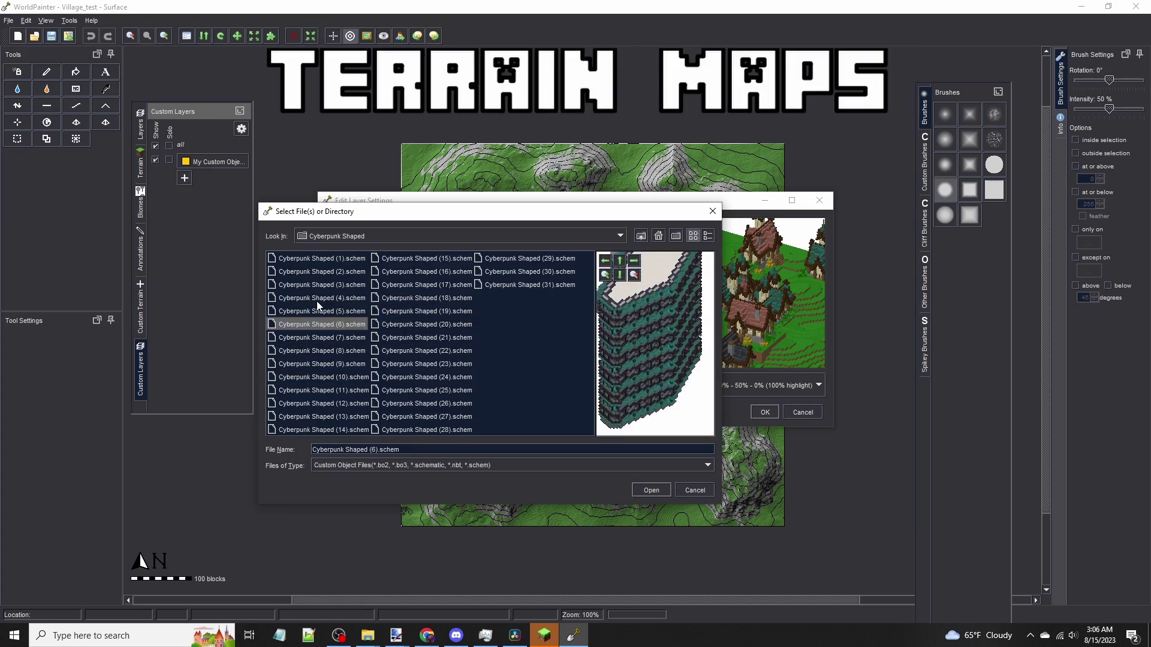
pyautogui.click(318, 298)
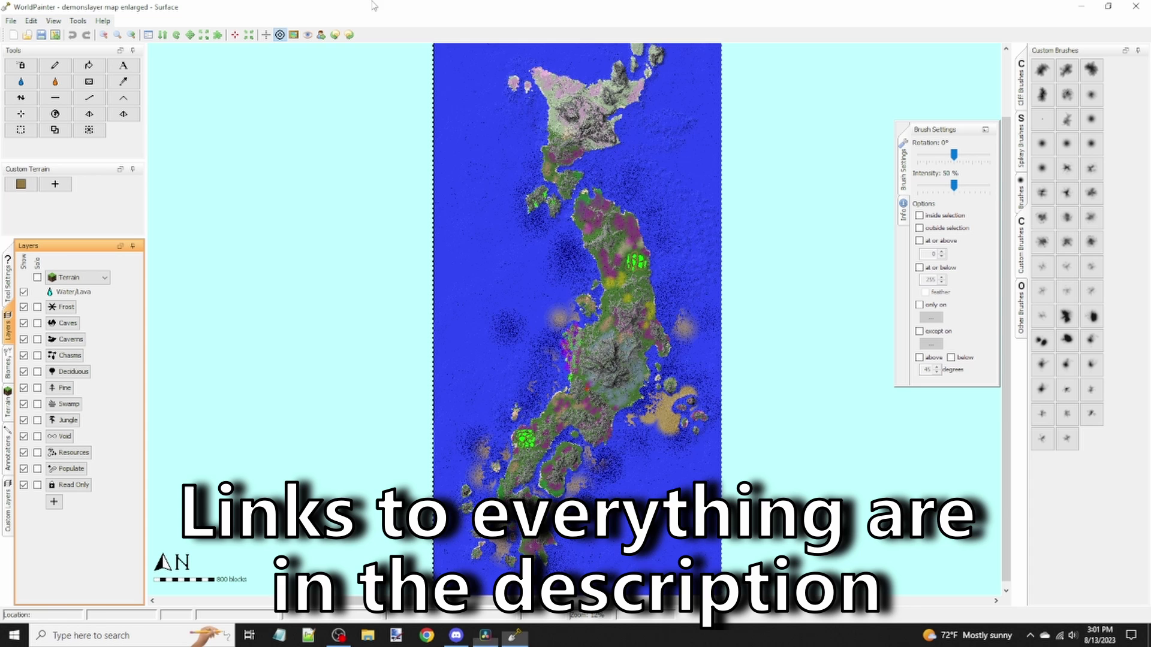
# Switch to the Pencil tool and raise the brush intensity to 100%
pyautogui.scroll(-1, 625, 261)
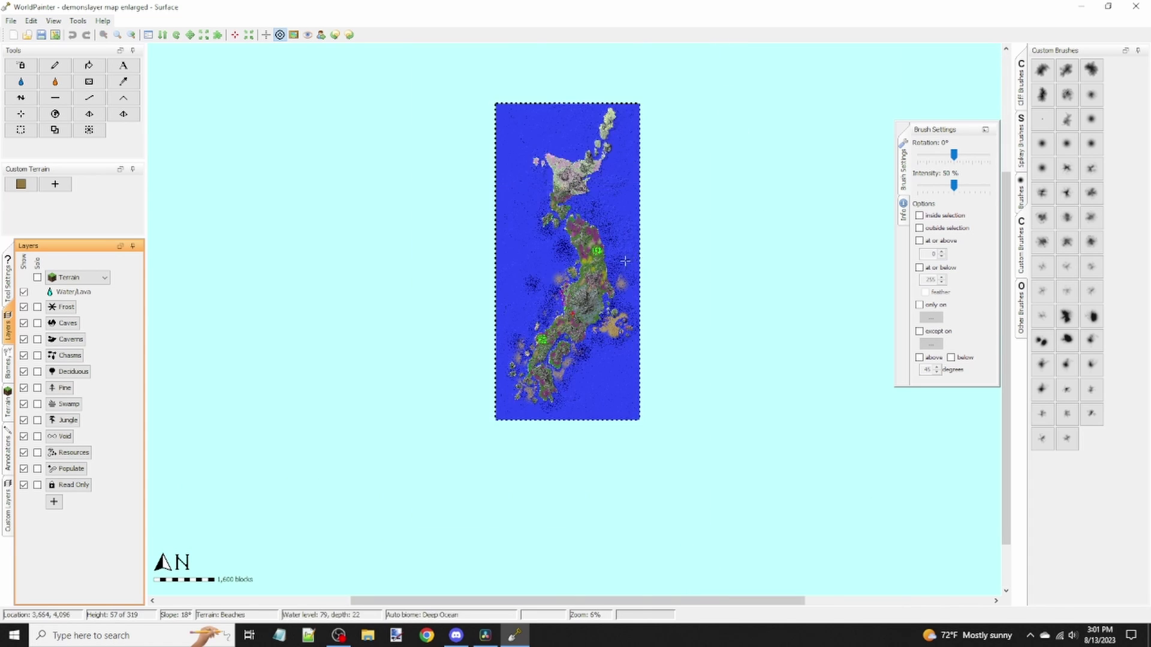
pyautogui.scroll(-1, 625, 261)
pyautogui.scroll(3, 585, 253)
pyautogui.click(64, 70)
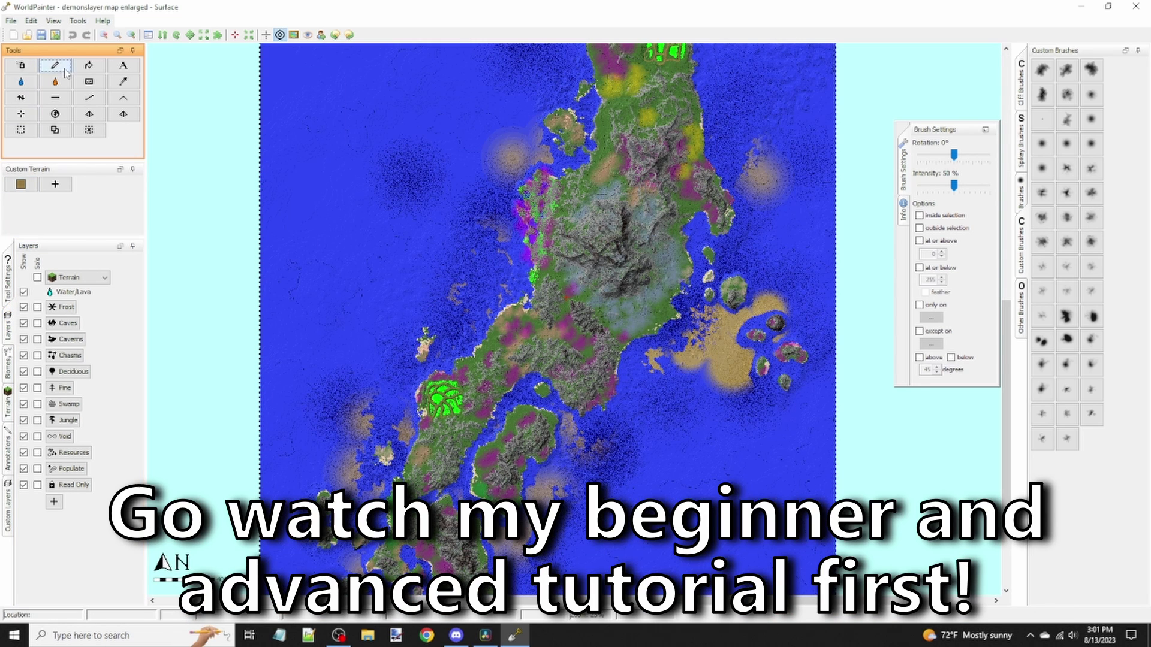
pyautogui.moveTo(953, 186); pyautogui.dragTo(989, 186)
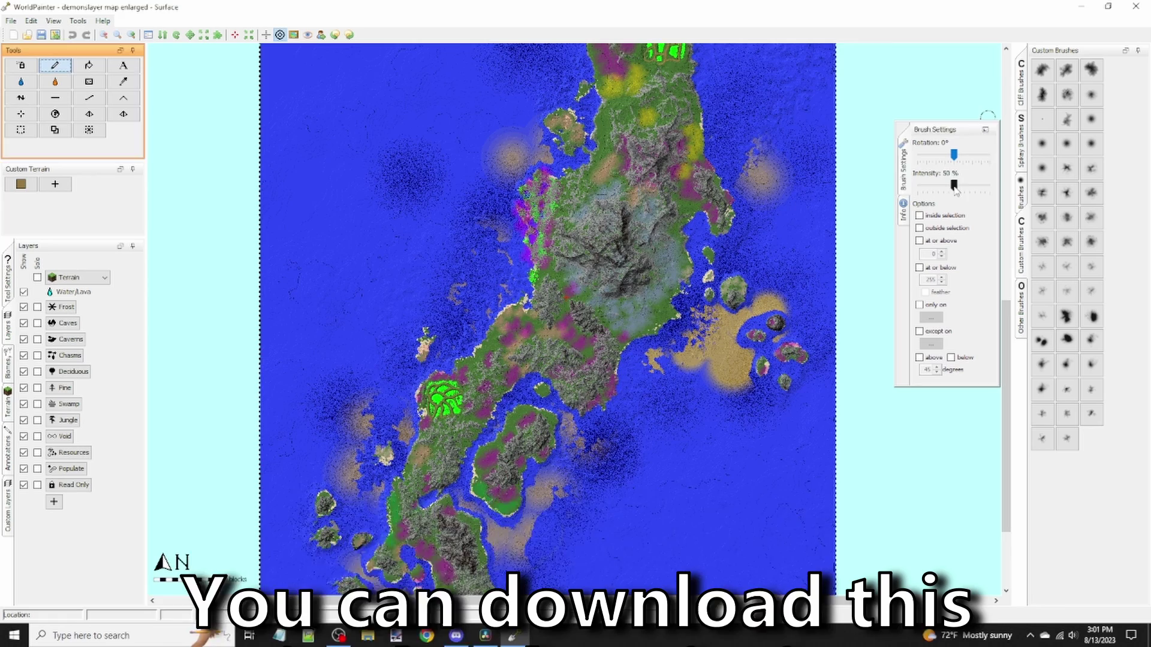
pyautogui.moveTo(575, 180)
pyautogui.mouseDown(button='middle')
pyautogui.moveTo(458, 458)
pyautogui.moveTo(544, 531)
pyautogui.mouseUp(button='middle')
# Zoom the map out to 12%, inspect the mountains in the 3D view, then close it
pyautogui.click(119, 34)
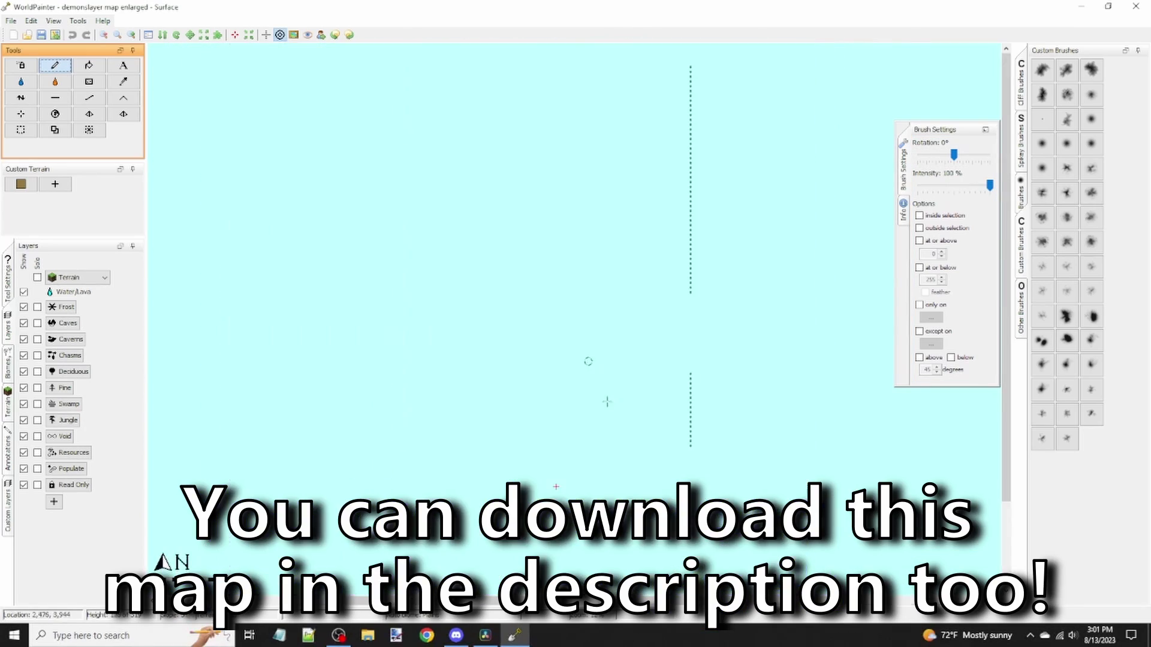
pyautogui.click(54, 20)
pyautogui.click(90, 187)
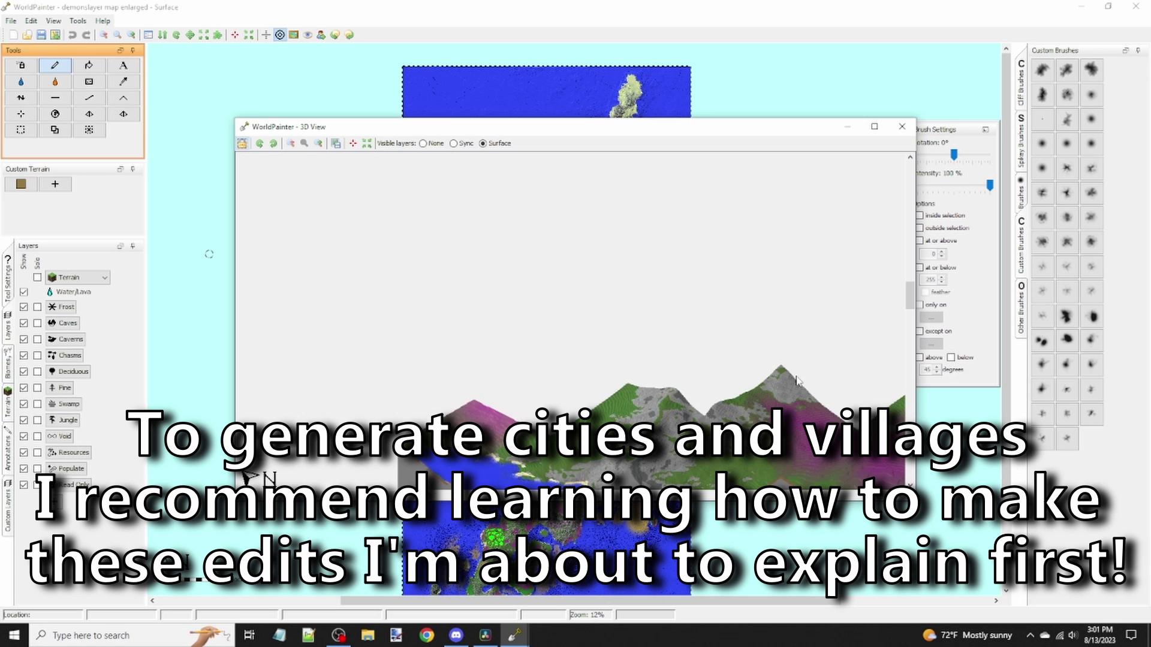
pyautogui.scroll(-3, 758, 345)
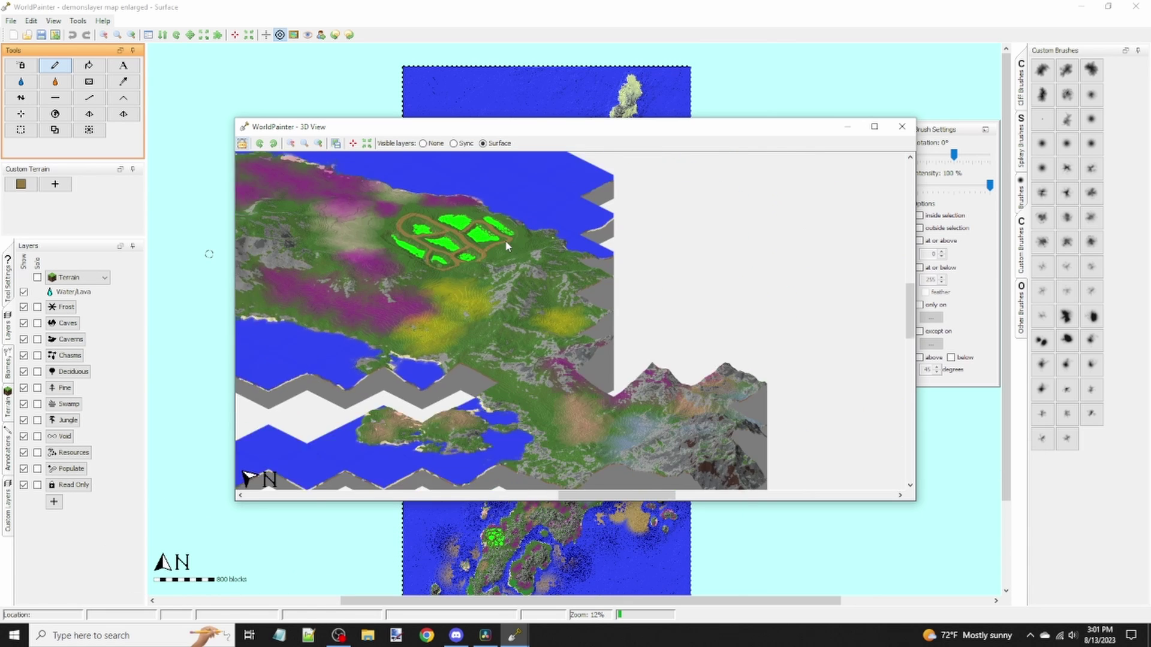
pyautogui.scroll(4, 635, 301)
pyautogui.moveTo(548, 264); pyautogui.dragTo(584, 225)
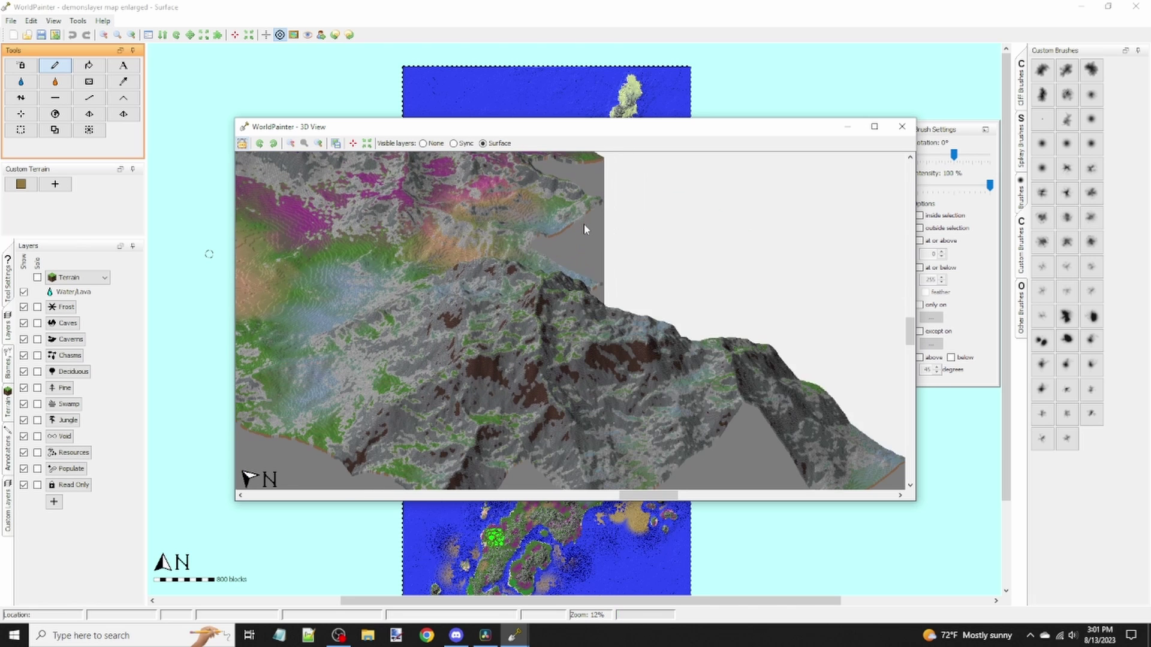
pyautogui.click(901, 127)
pyautogui.moveTo(636, 384); pyautogui.dragTo(663, 244, button='middle')
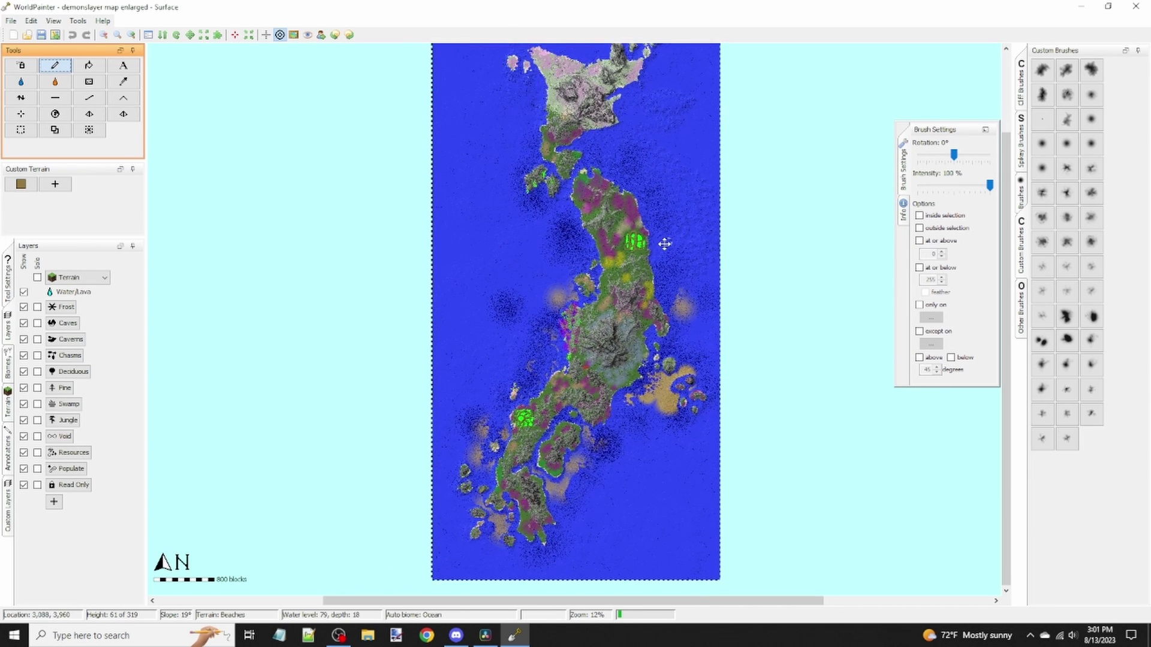
pyautogui.scroll(-1, 655, 275)
pyautogui.moveTo(612, 272); pyautogui.dragTo(612, 286, button='middle')
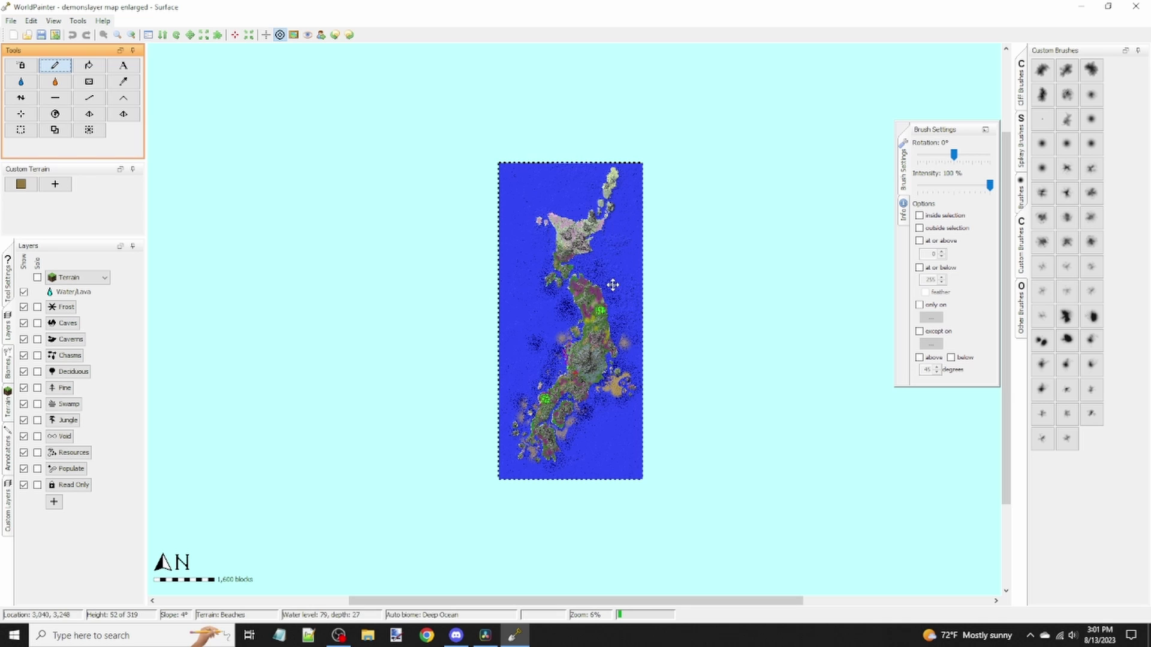
pyautogui.click(34, 22)
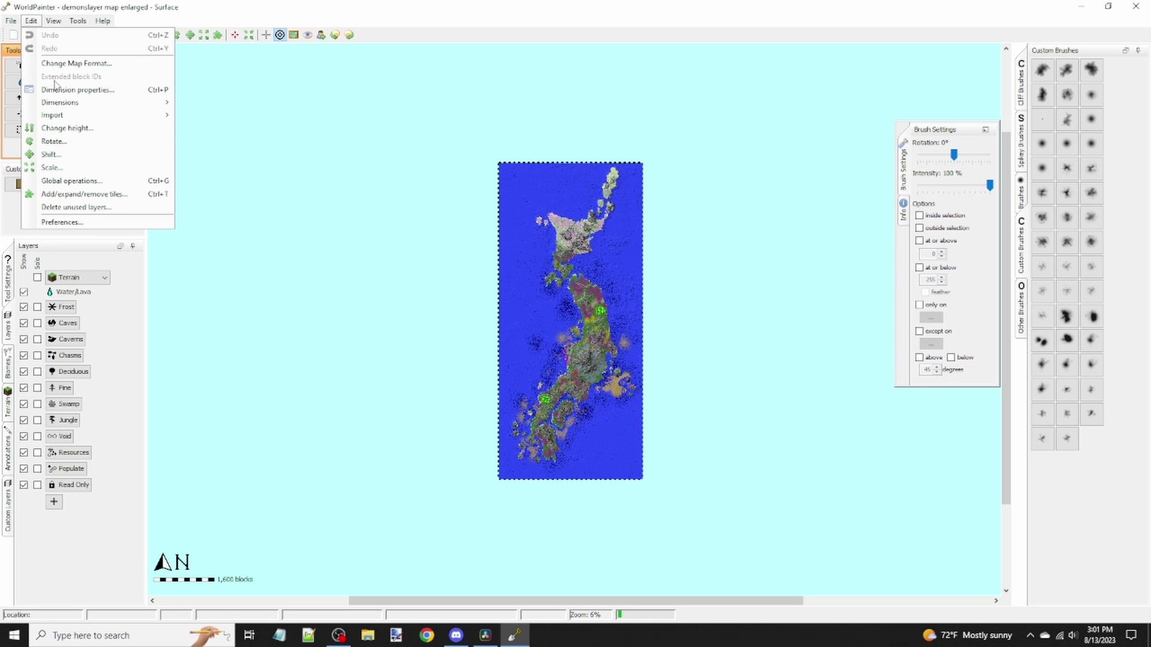
pyautogui.click(77, 63)
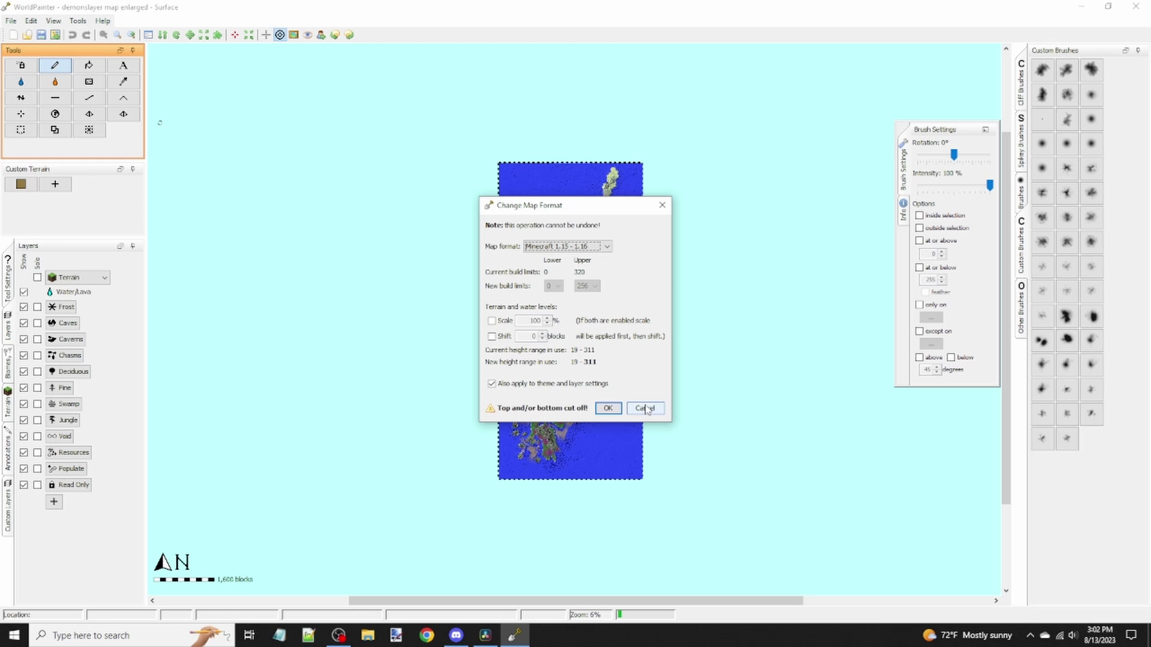
pyautogui.click(645, 408)
# Set a Global Operations fill to Green Stained Terracotta, restricted 'only on' a chosen terrain type
pyautogui.click(35, 20)
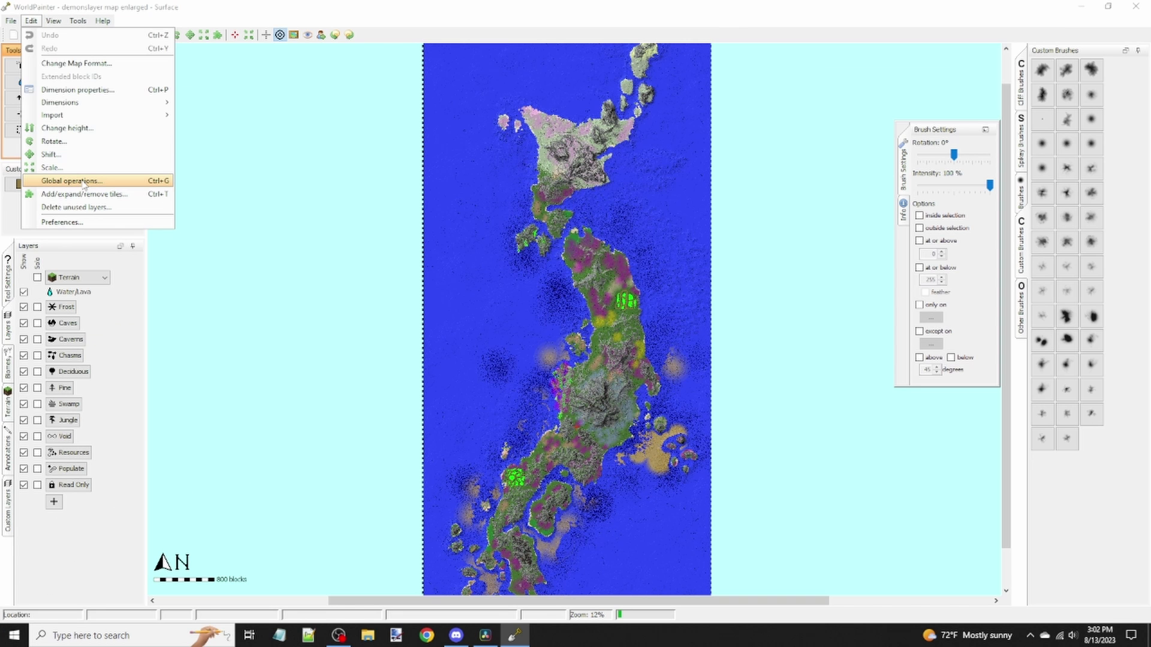
pyautogui.click(168, 401)
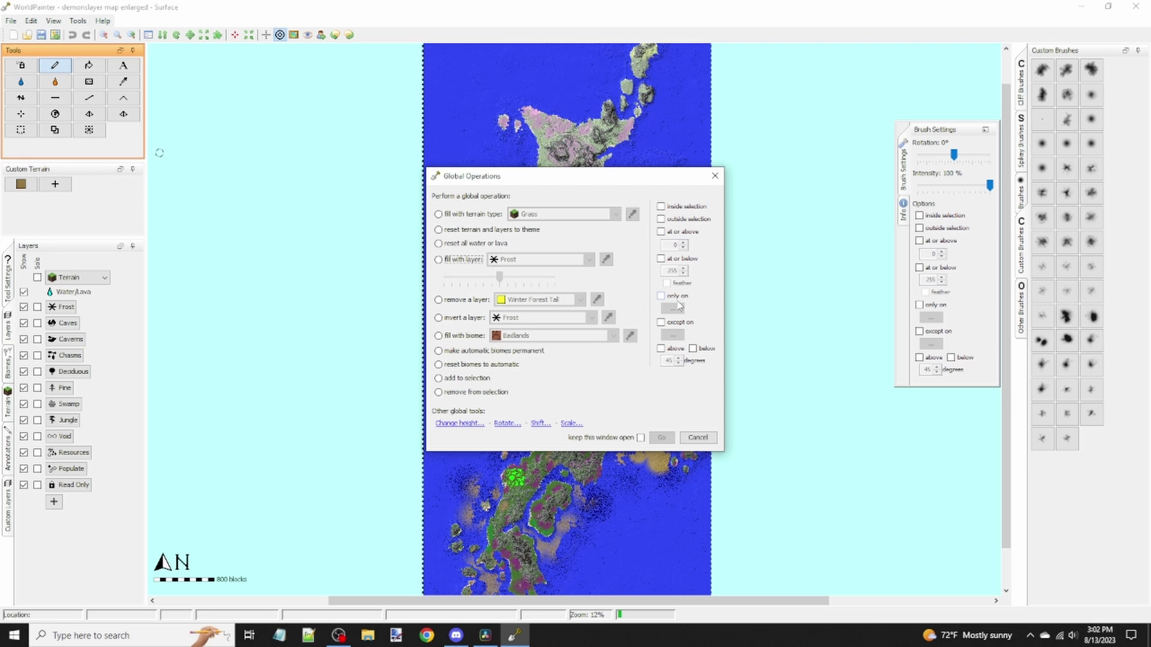
pyautogui.click(553, 220)
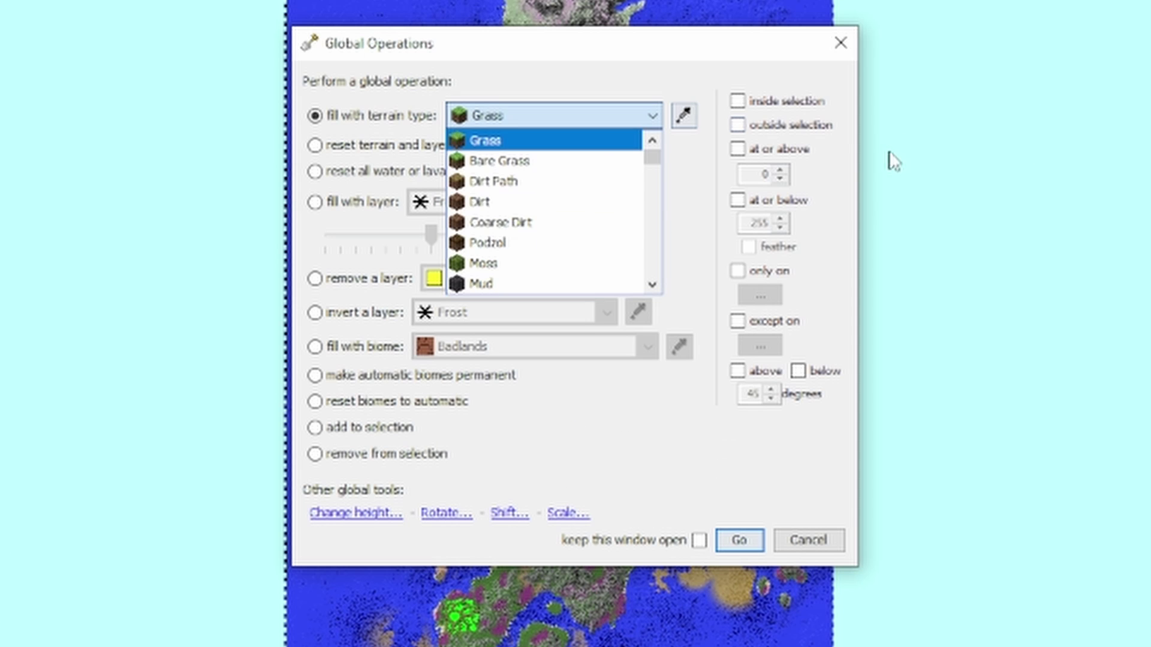
pyautogui.press('g')
pyautogui.press('g')
pyautogui.press('g')
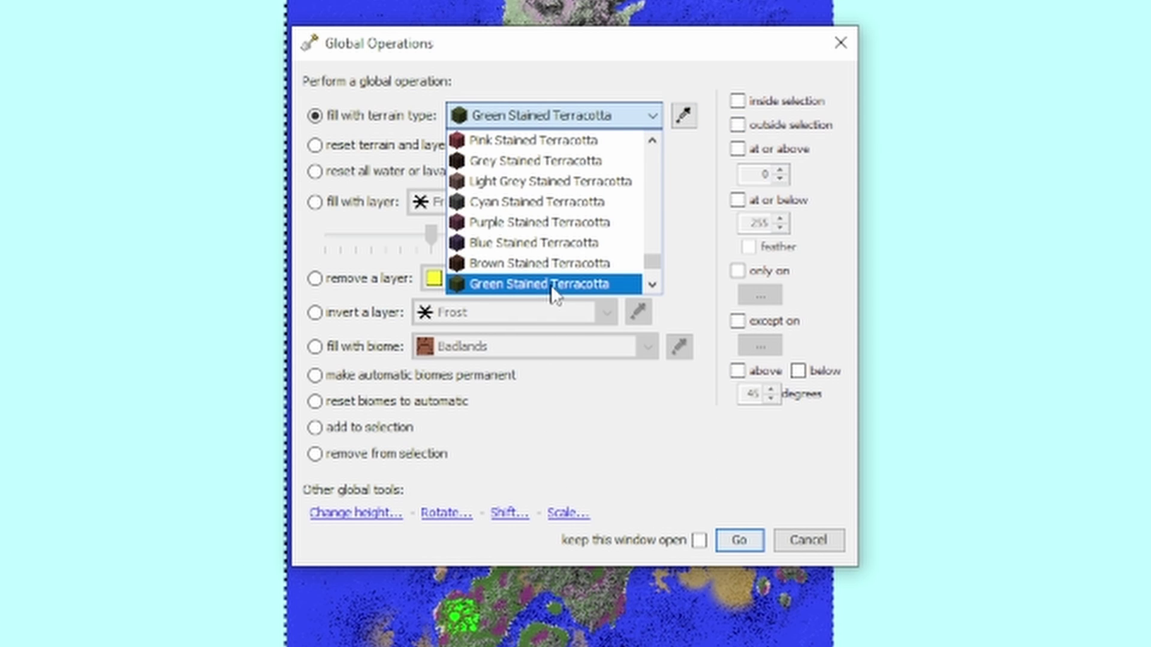
pyautogui.press('Return')
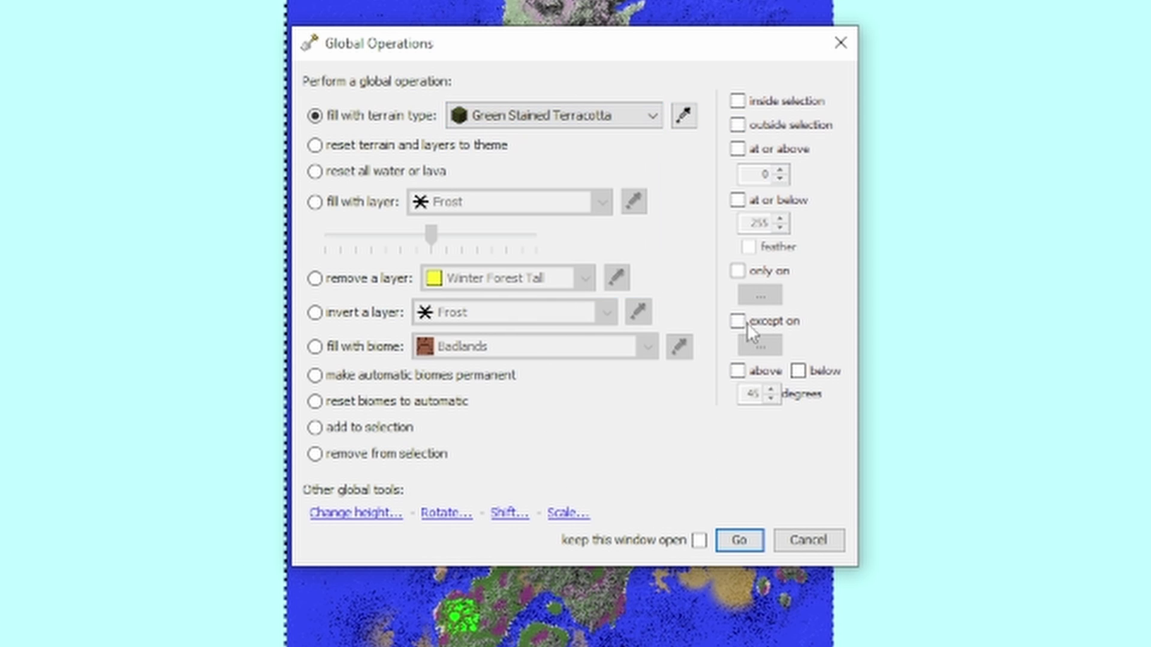
pyautogui.click(737, 271)
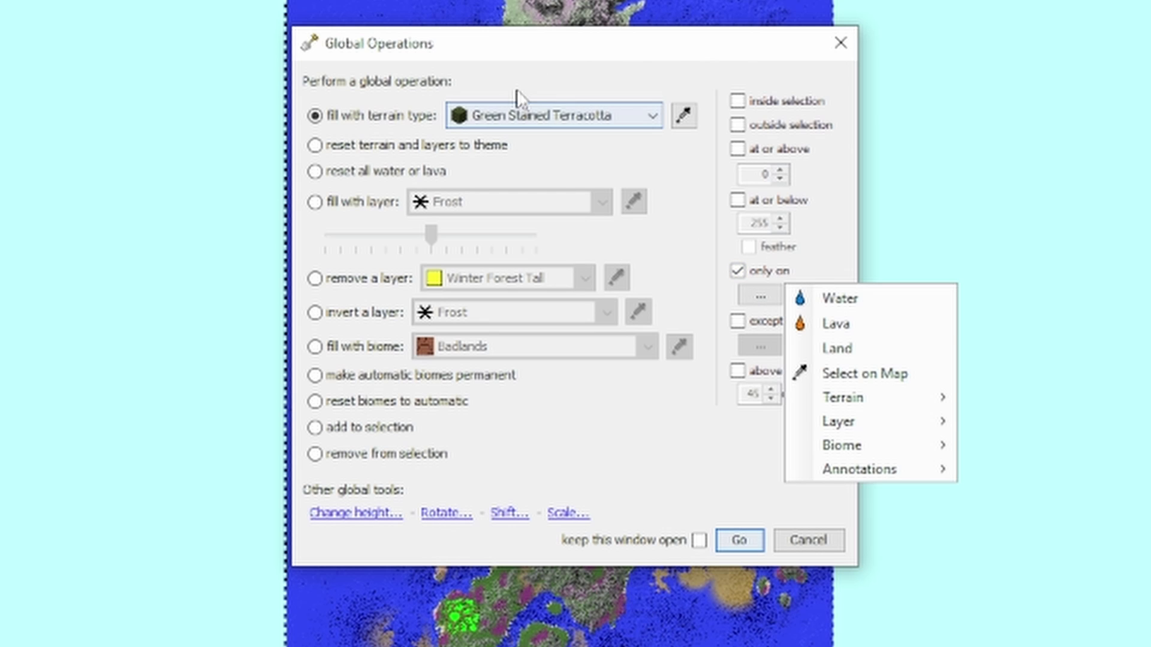
pyautogui.moveTo(851, 411)
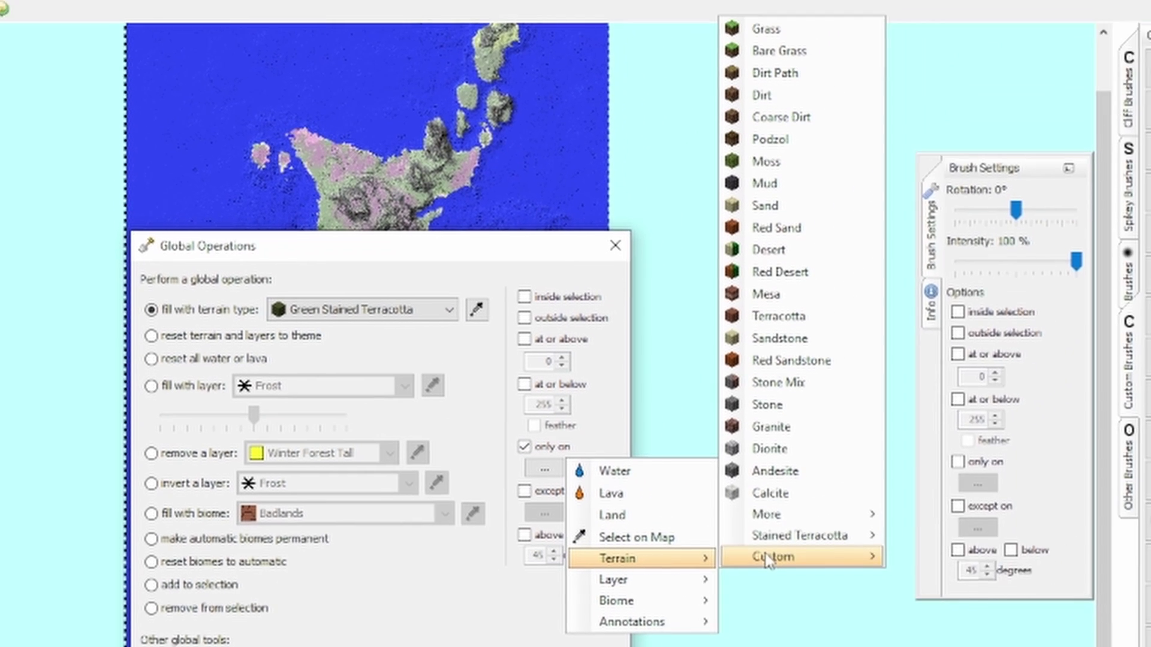
pyautogui.moveTo(994, 361)
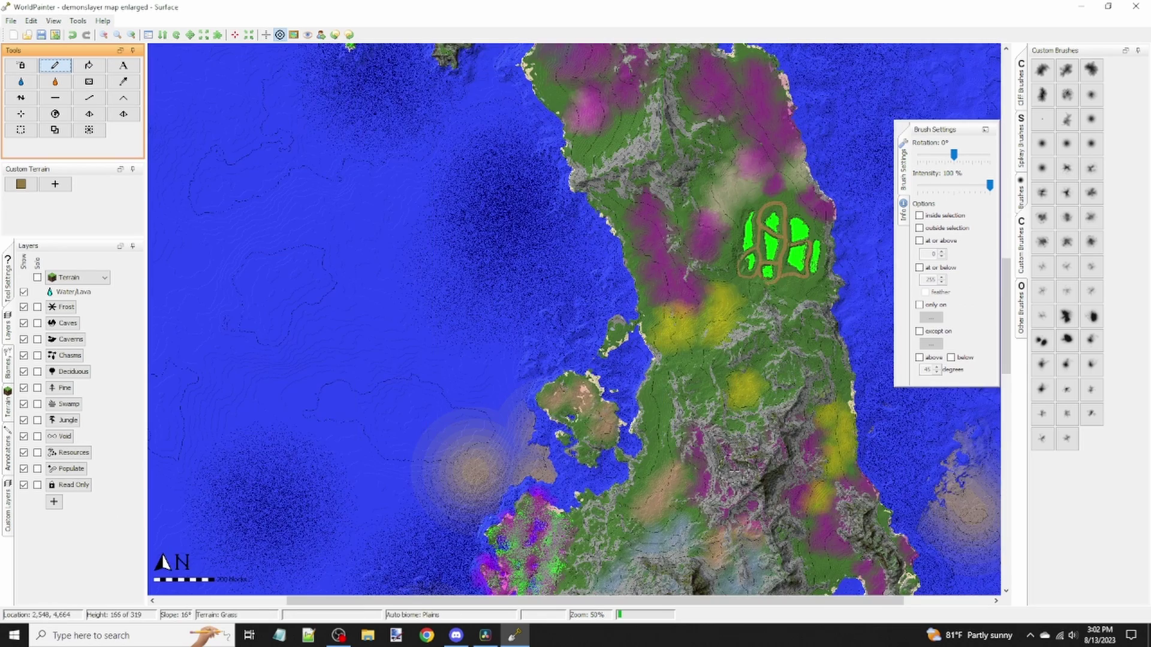
# Pick a standard round brush and zoom to 100% over the island's mountain area
pyautogui.moveTo(754, 497); pyautogui.dragTo(692, 364, button='middle')
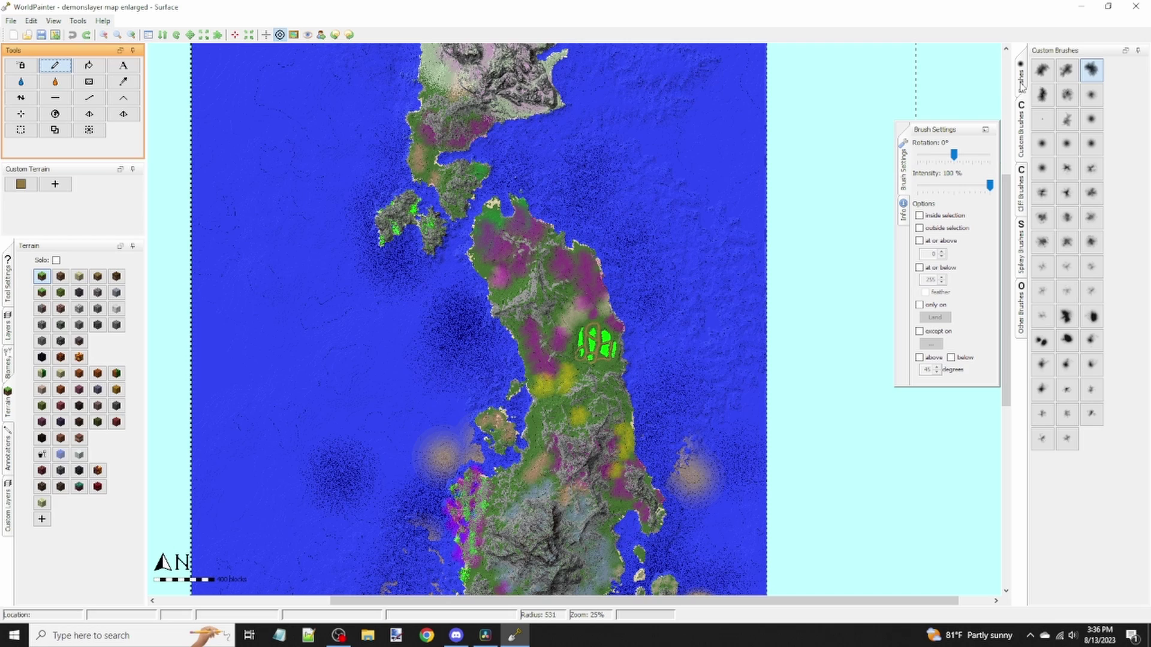
pyautogui.click(1022, 80)
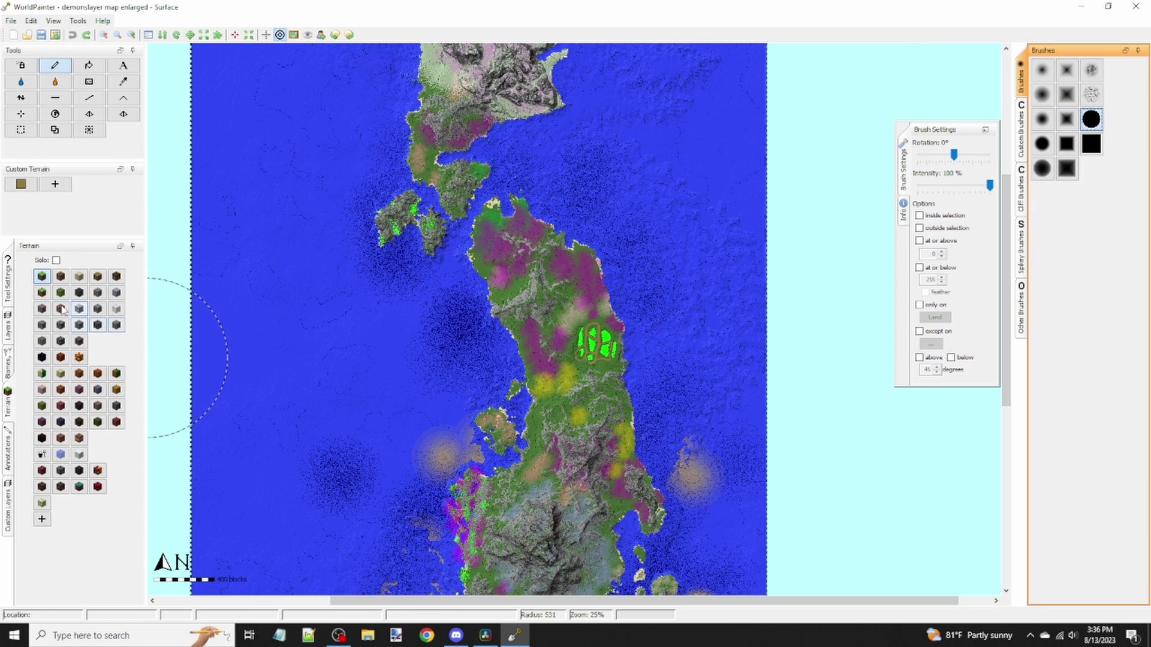
pyautogui.click(44, 278)
pyautogui.hotkey('ctrl', '+')
pyautogui.hotkey('ctrl', '+')
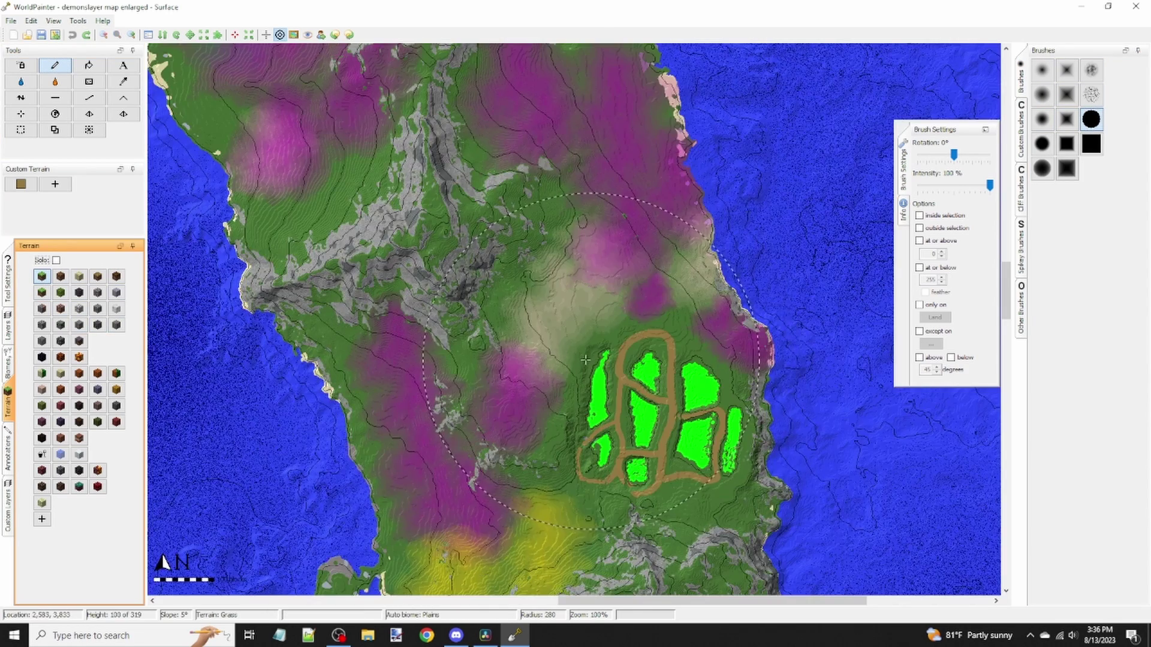
pyautogui.scroll(1, 586, 359)
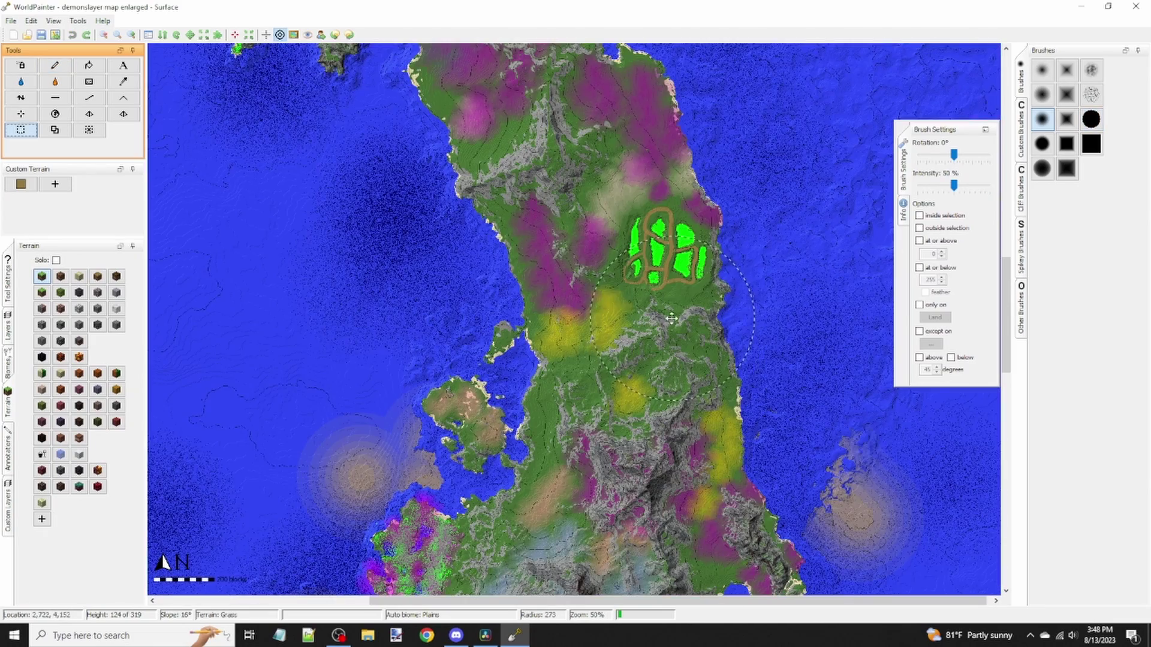
pyautogui.moveTo(671, 319); pyautogui.dragTo(615, 421, button='middle')
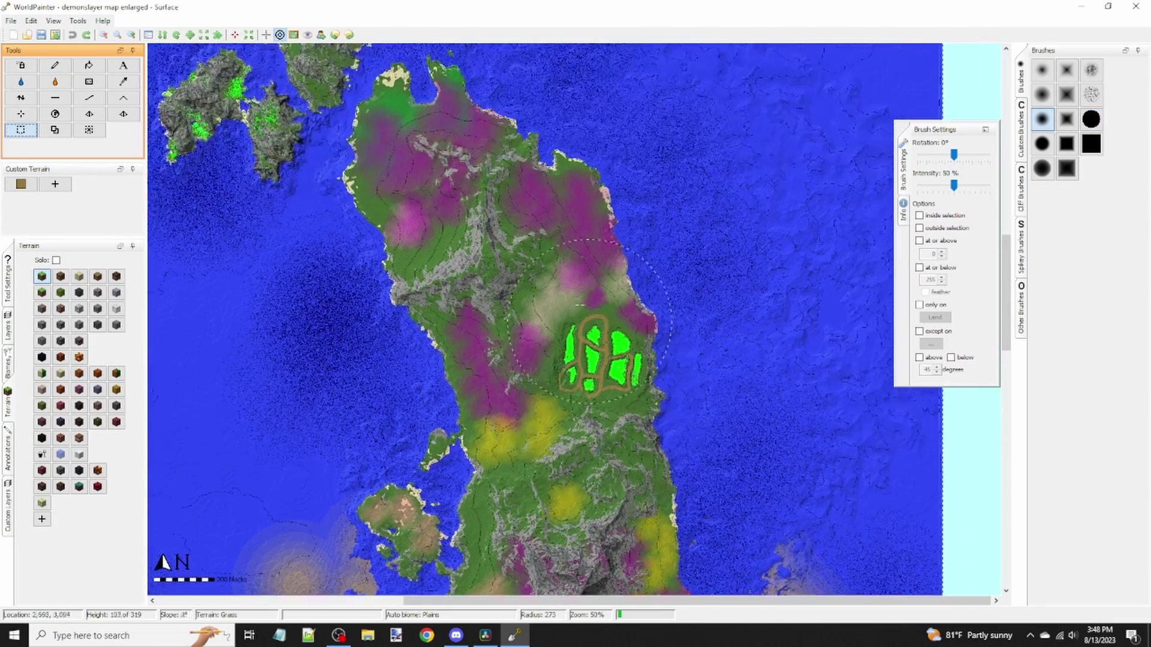
pyautogui.scroll(1, 517, 329)
# Mark a circular selection on the mountain, undoing and redoing it at a better spot
pyautogui.click(517, 328)
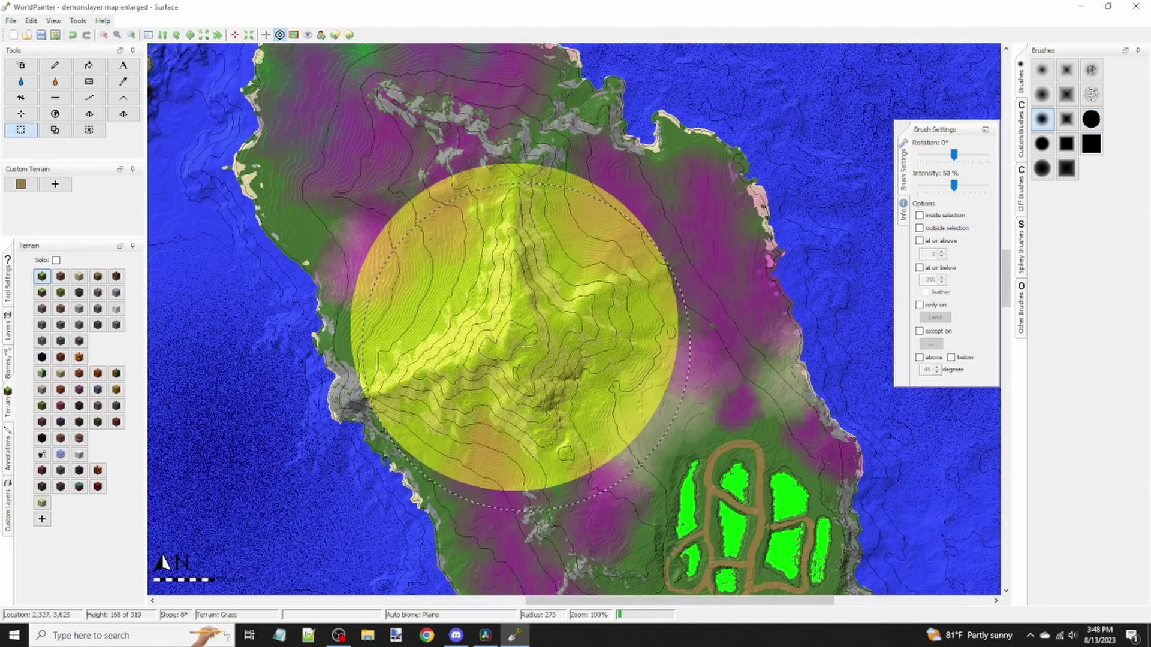
pyautogui.hotkey('ctrl', 'z')
pyautogui.moveTo(526, 346)
pyautogui.mouseDown(button='middle')
pyautogui.moveTo(575, 240)
pyautogui.moveTo(649, 335)
pyautogui.mouseUp(button='middle')
pyautogui.click(649, 335)
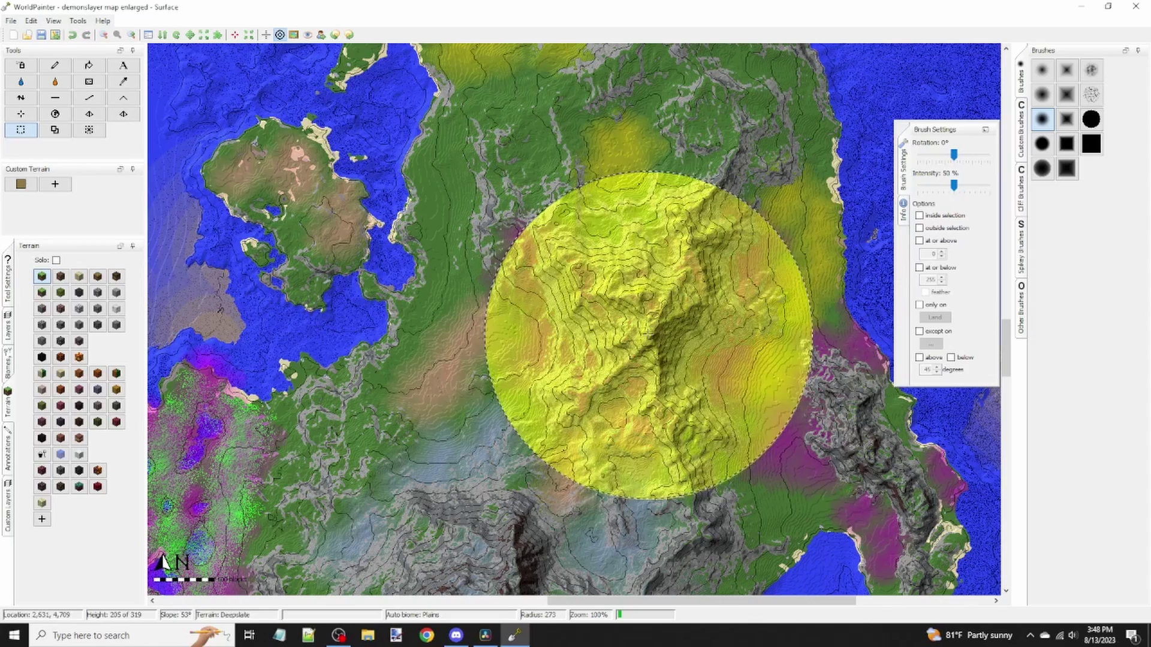
# Fill the selection with Diorite on ground at or above 130 and steeper than 45 degrees
pyautogui.click(30, 20)
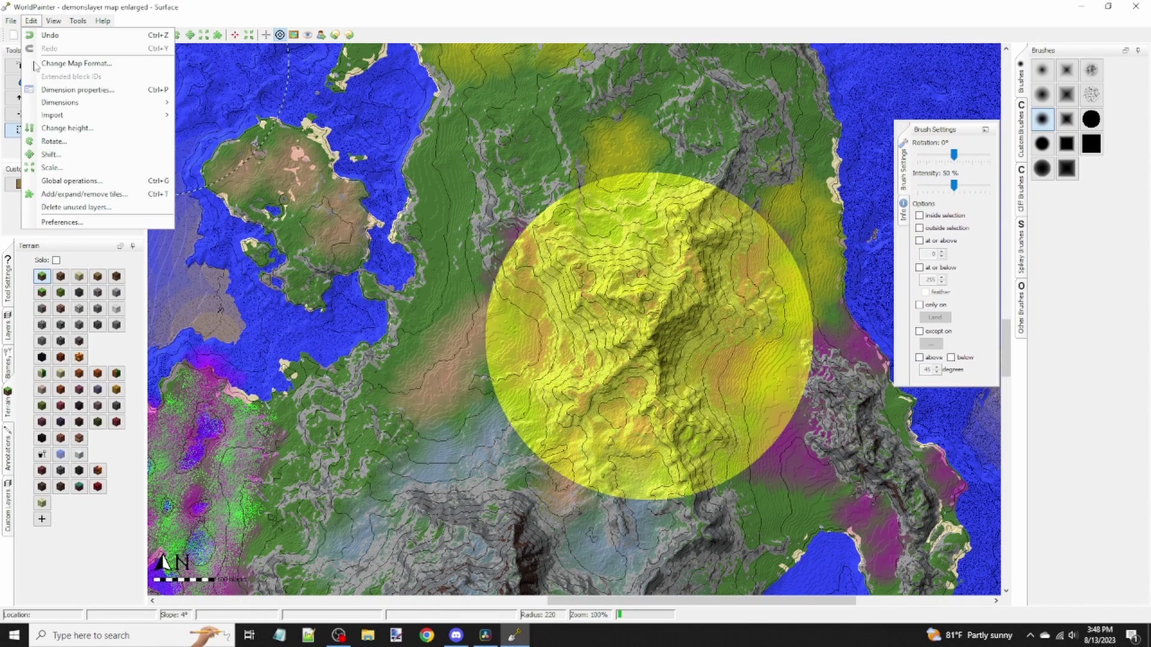
pyautogui.click(57, 180)
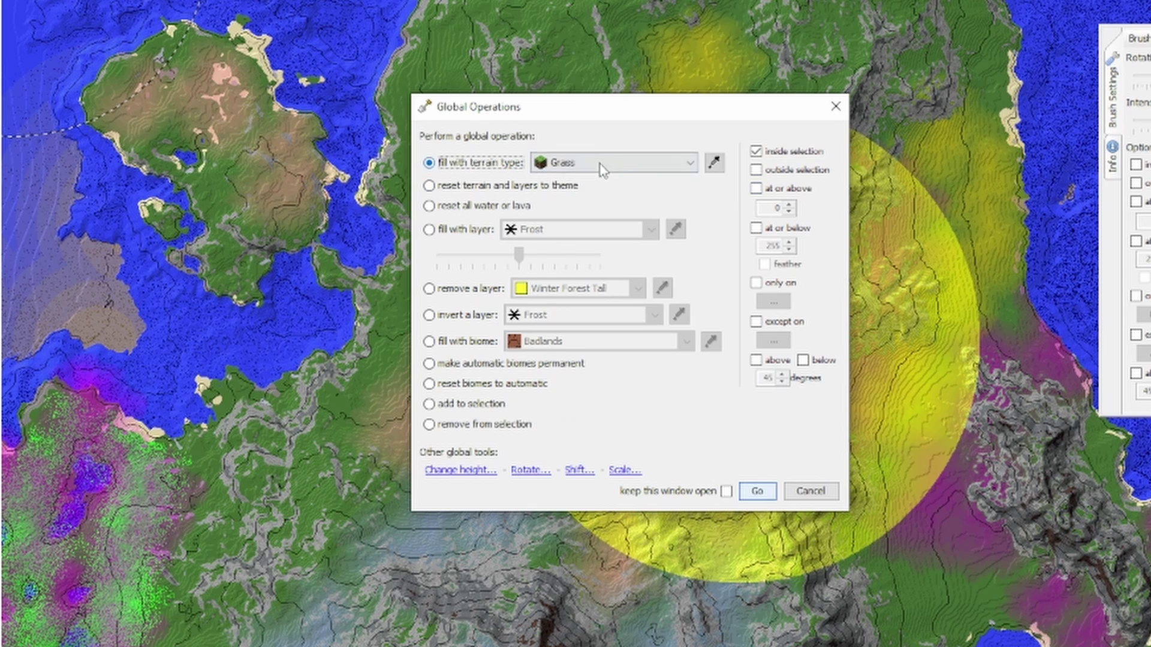
pyautogui.click(601, 171)
pyautogui.press('d')
pyautogui.press('d')
pyautogui.press('d')
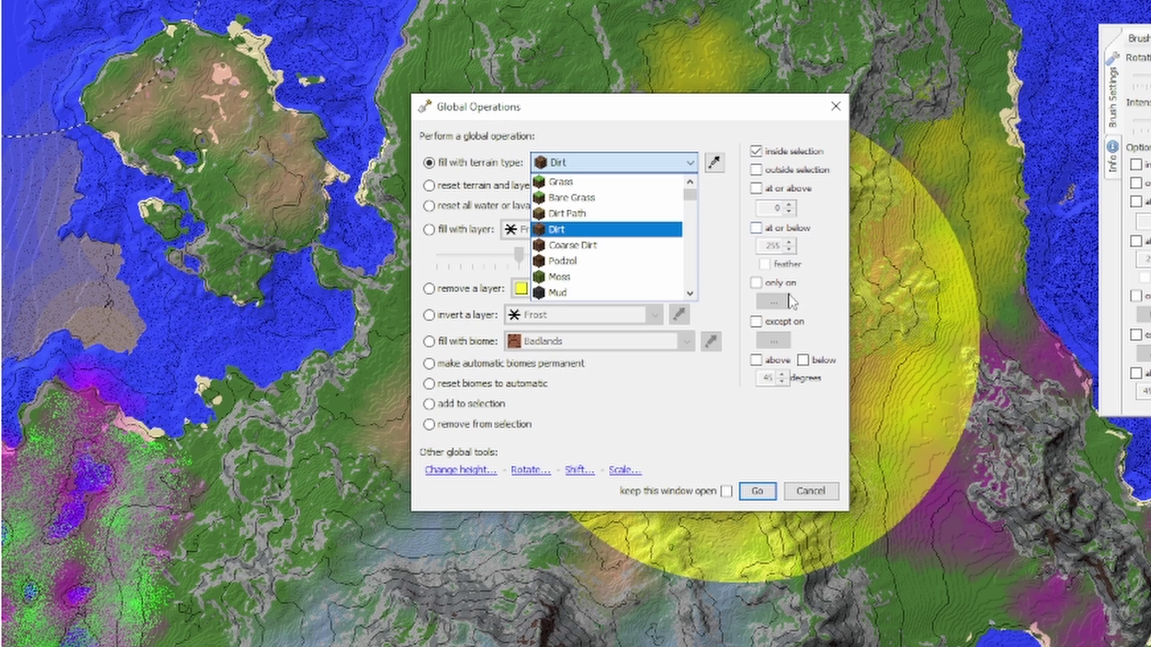
pyautogui.press('d')
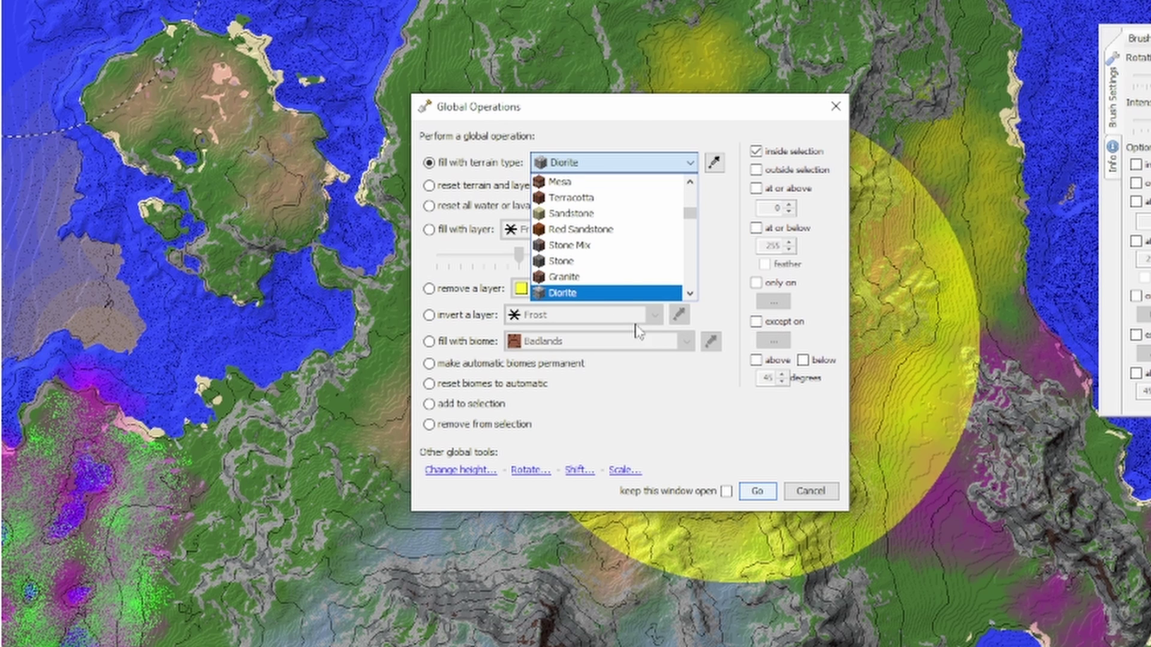
pyautogui.click(586, 294)
pyautogui.moveTo(705, 129); pyautogui.dragTo(296, 211)
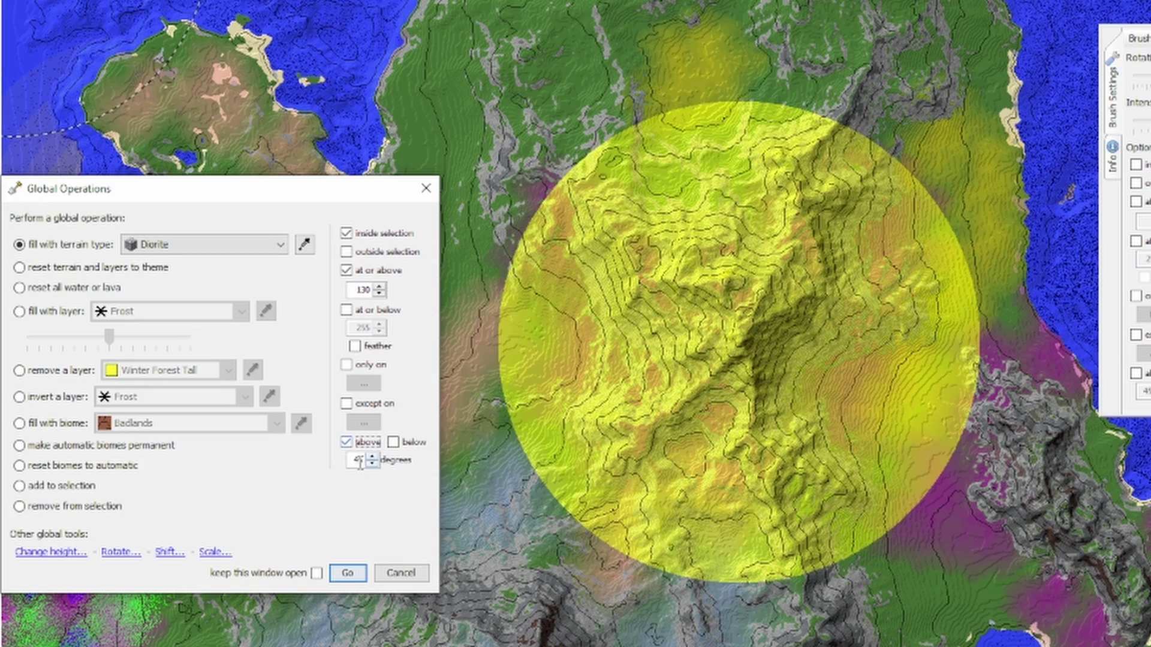
pyautogui.click(350, 574)
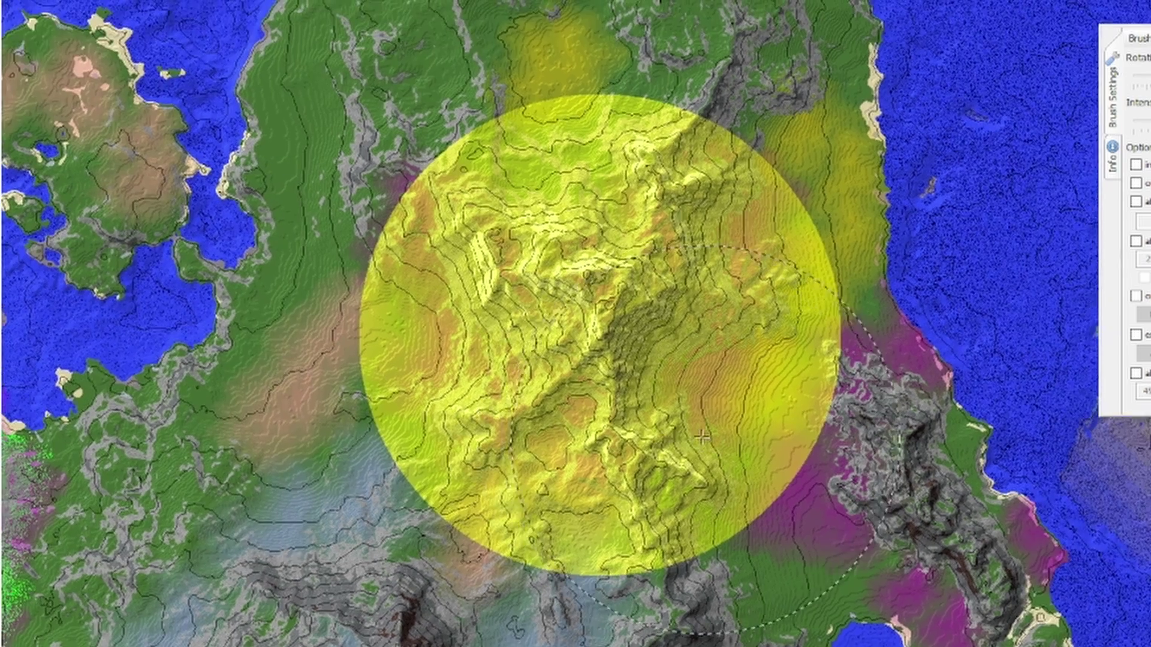
# Preview the Diorite-covered mountain slopes in the 3D view
pyautogui.click(108, 20)
pyautogui.click(141, 186)
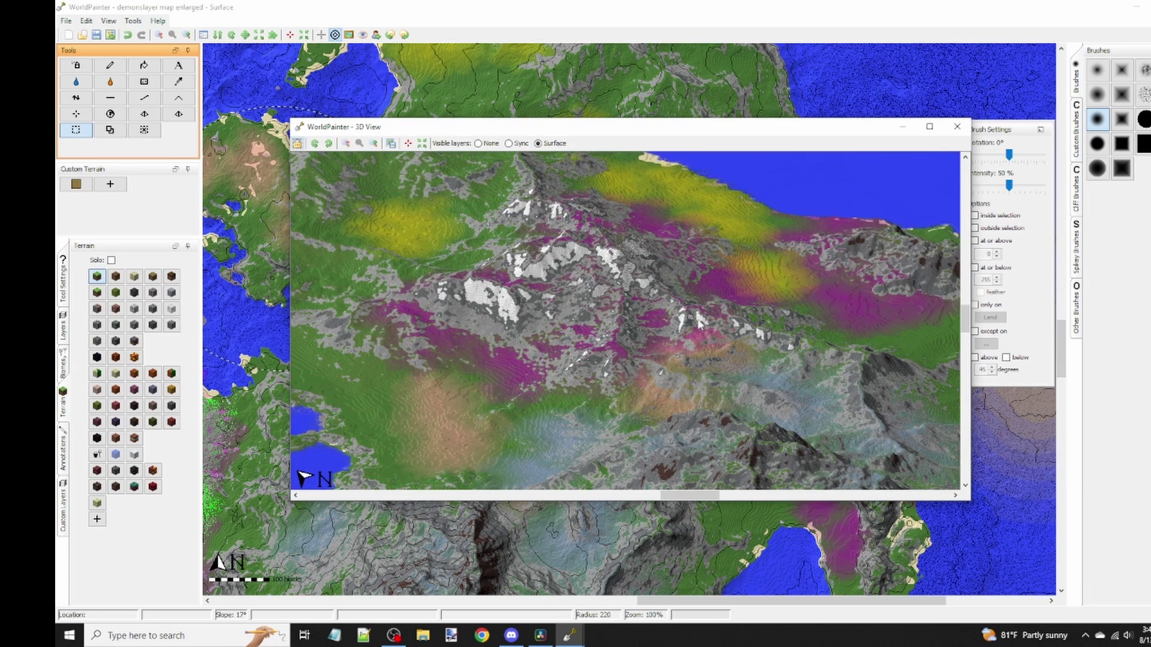
pyautogui.scroll(2, 670, 316)
pyautogui.moveTo(486, 283); pyautogui.dragTo(665, 311)
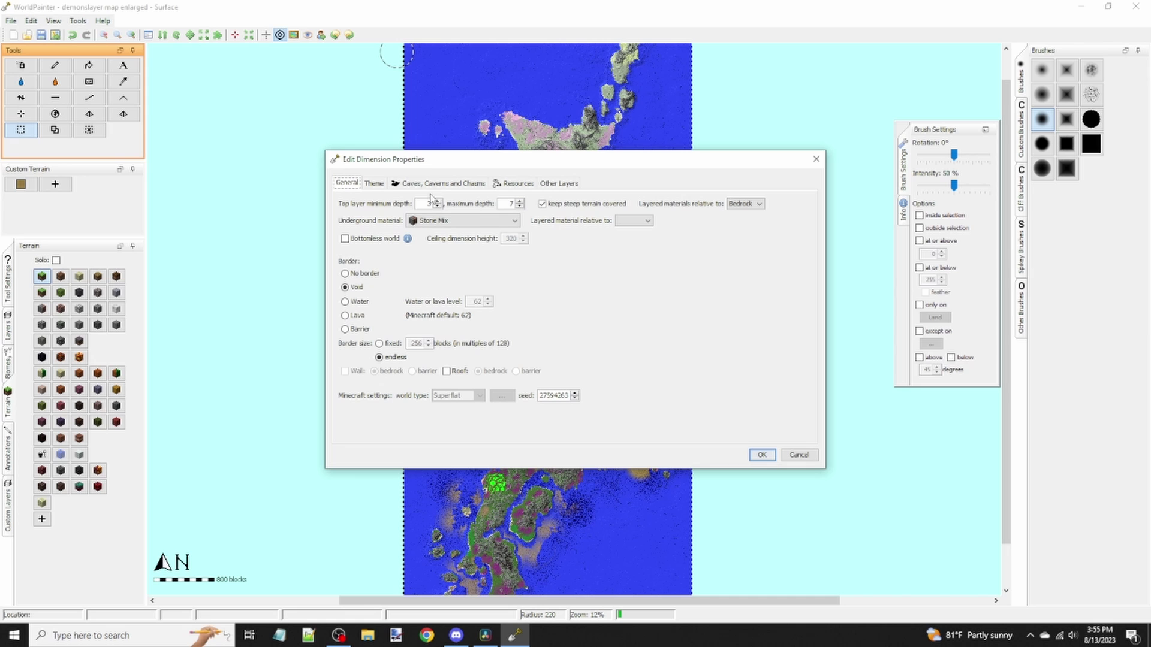
# Close Dimension Properties, review the export Surface settings without exporting, then show Edit > Import
pyautogui.click(807, 459)
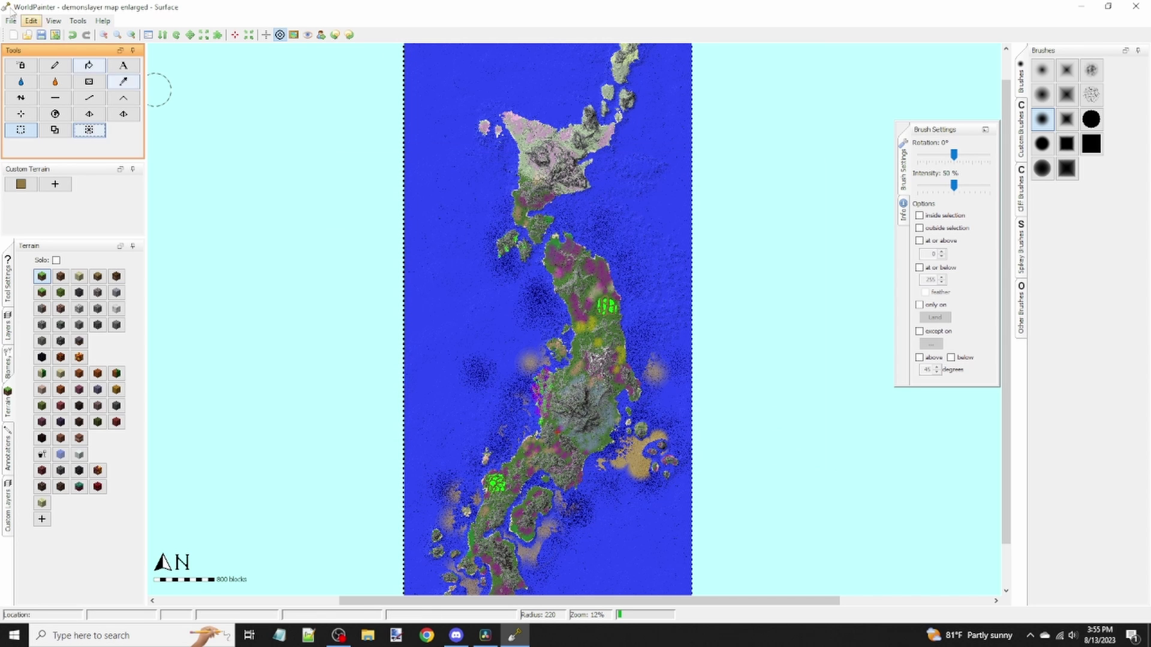
pyautogui.click(8, 21)
pyautogui.moveTo(51, 114)
pyautogui.click(240, 116)
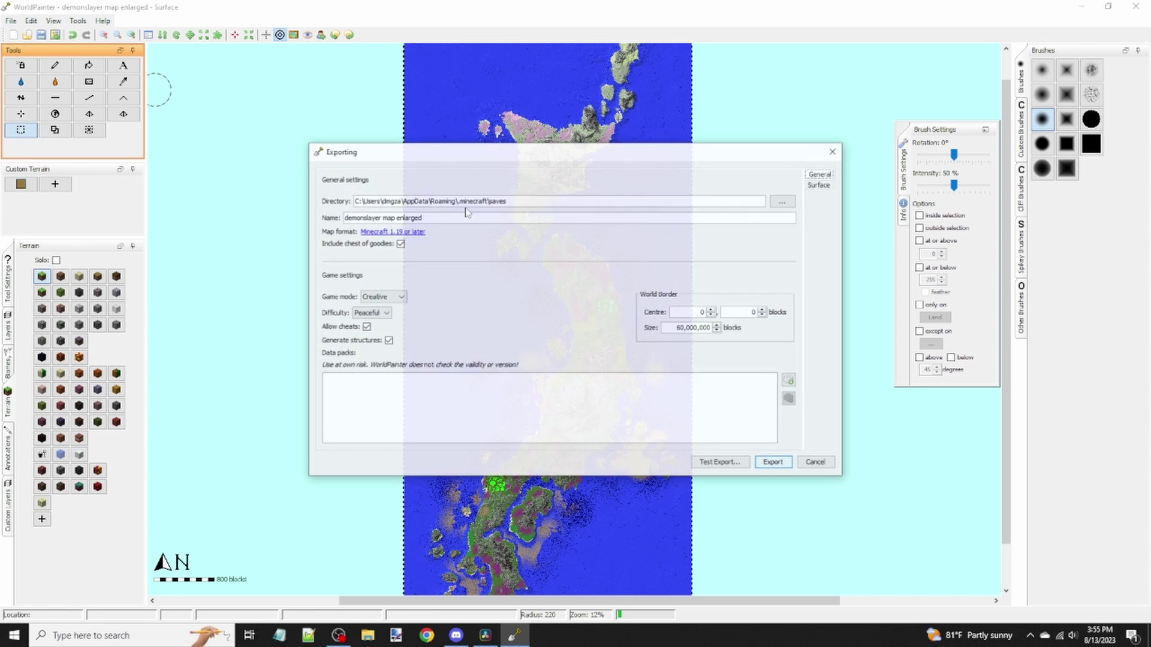
pyautogui.click(821, 185)
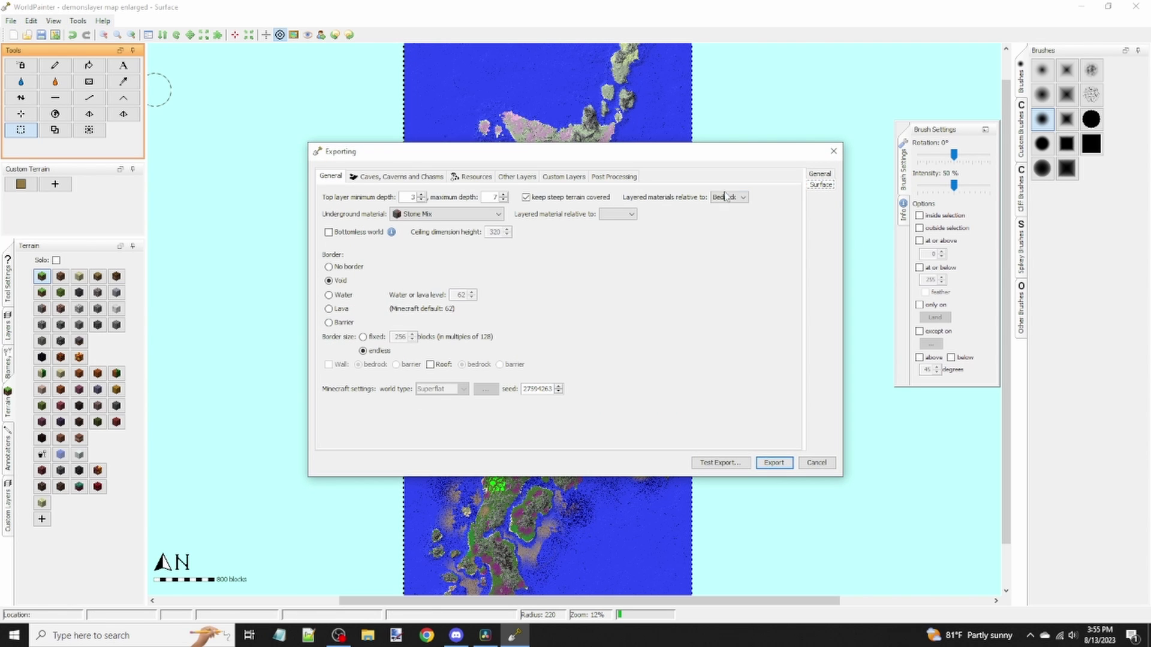
pyautogui.click(826, 463)
pyautogui.click(30, 21)
pyautogui.moveTo(89, 107)
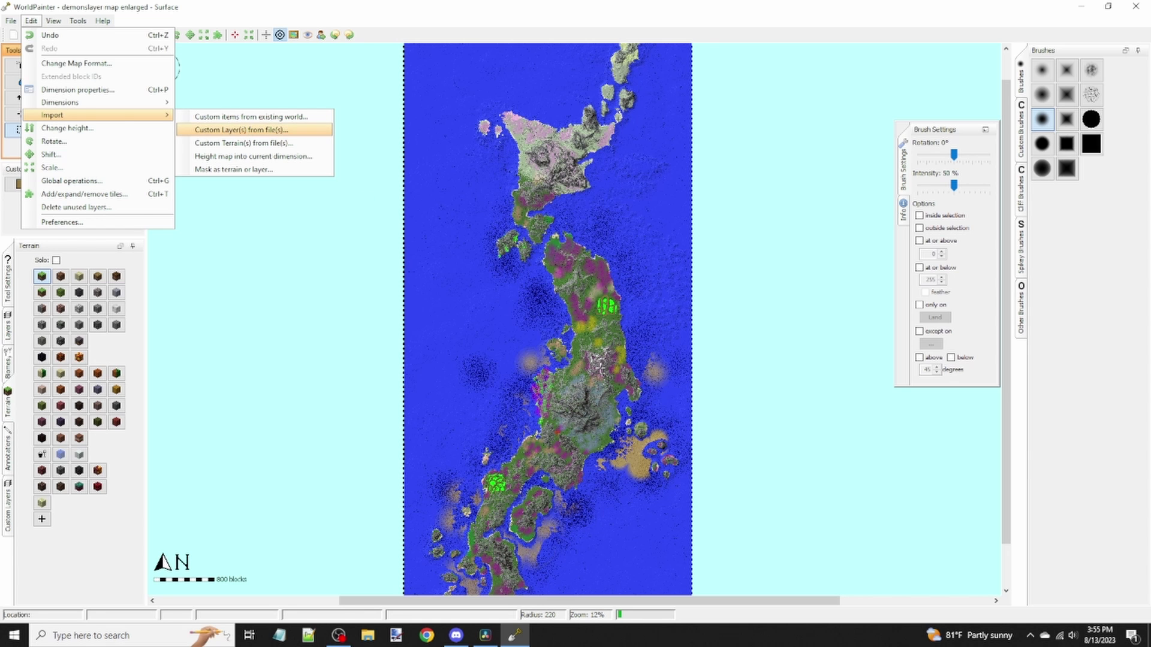
pyautogui.click(241, 129)
pyautogui.click(740, 191)
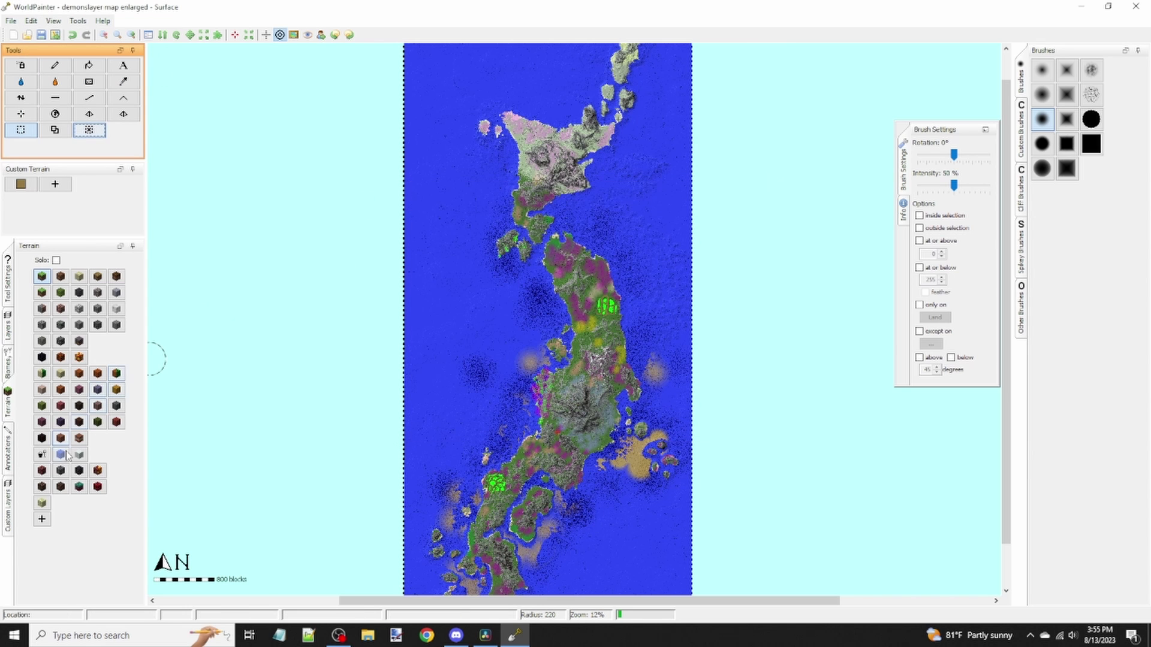
pyautogui.click(41, 519)
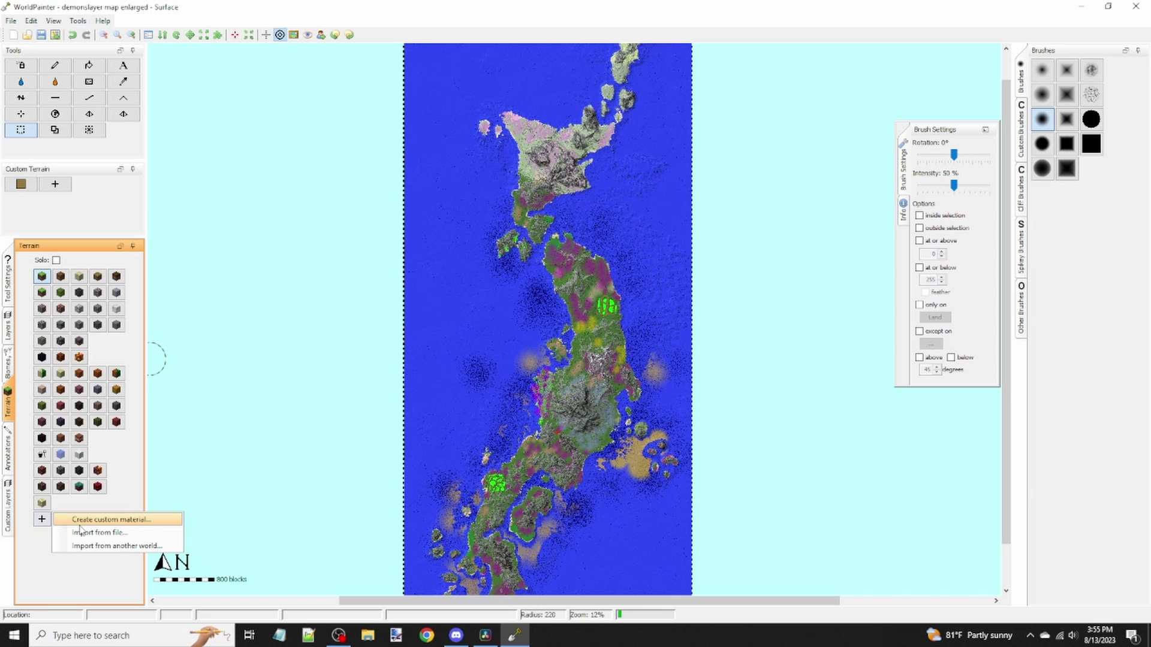
pyautogui.click(79, 525)
pyautogui.click(732, 111)
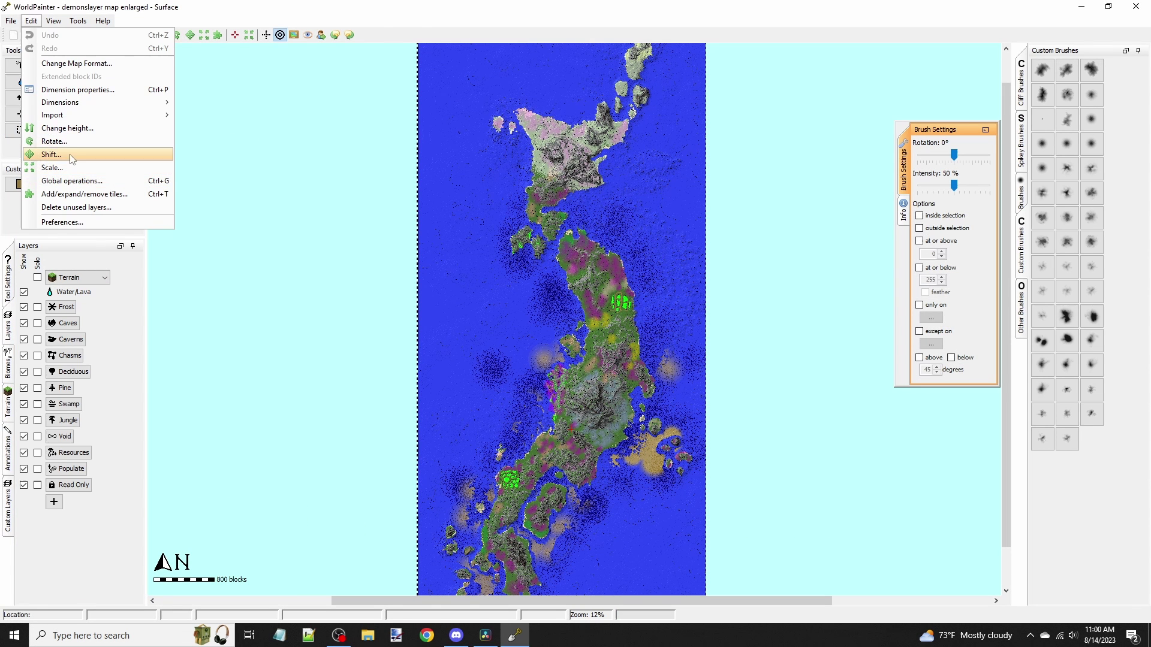
# Scale down heights via Change Map Format, keeping Minecraft 1.19 or later, then rotate the map a quarter turn
pyautogui.click(66, 131)
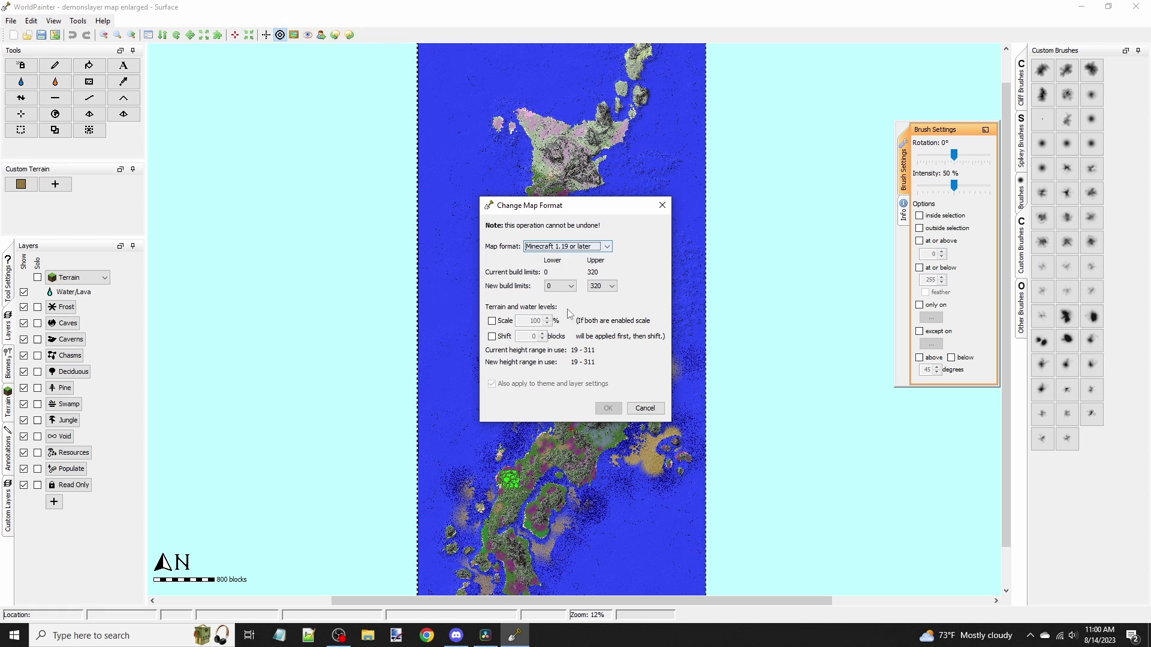
pyautogui.click(568, 246)
pyautogui.click(544, 298)
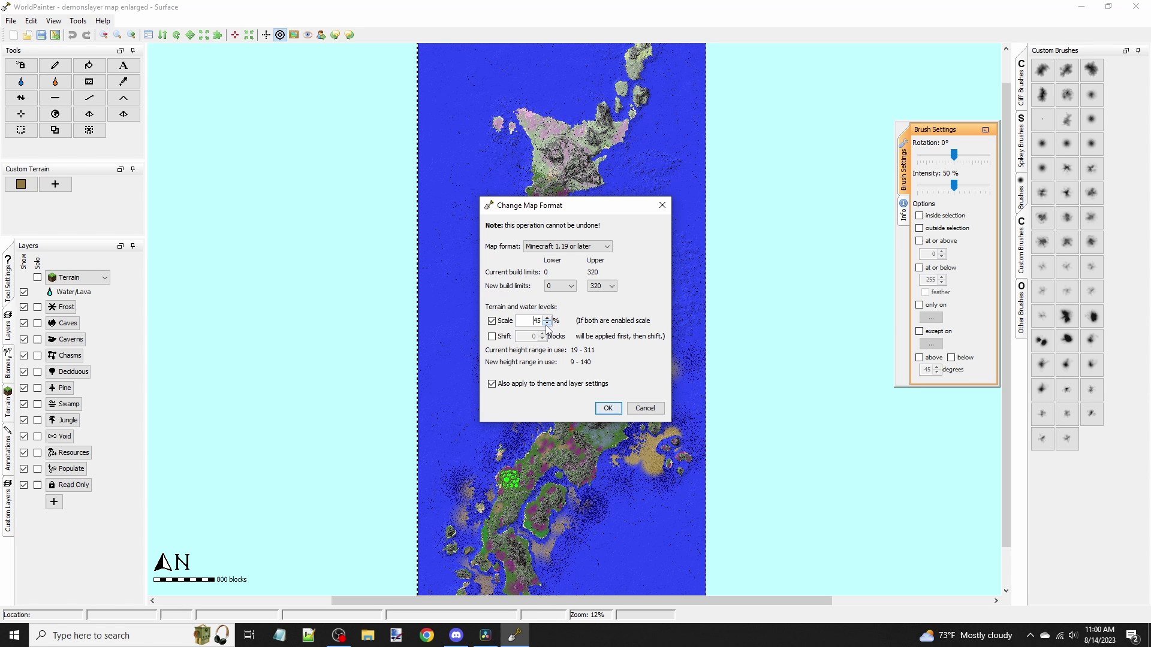
pyautogui.click(605, 408)
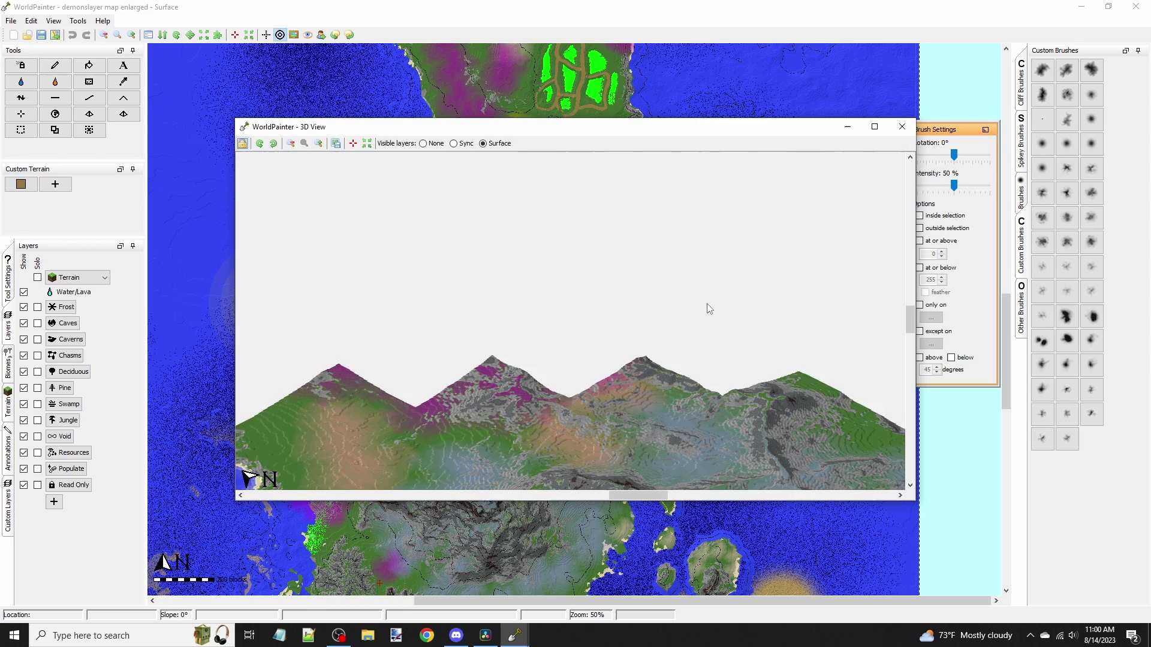
pyautogui.moveTo(636, 318); pyautogui.dragTo(698, 354)
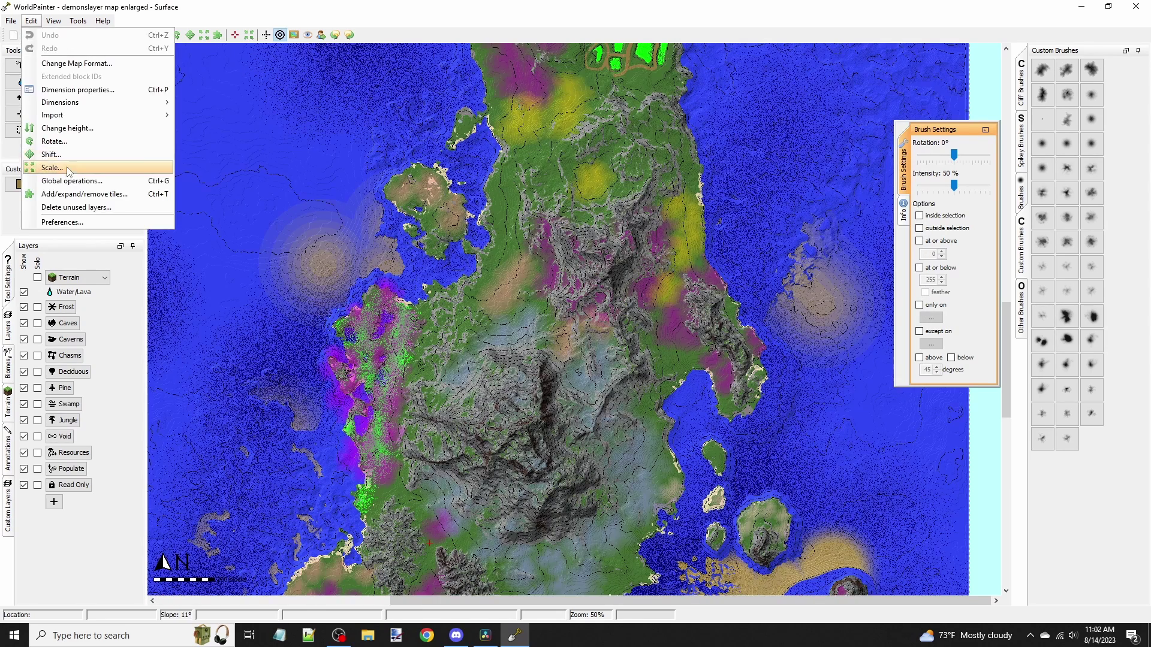
pyautogui.click(36, 159)
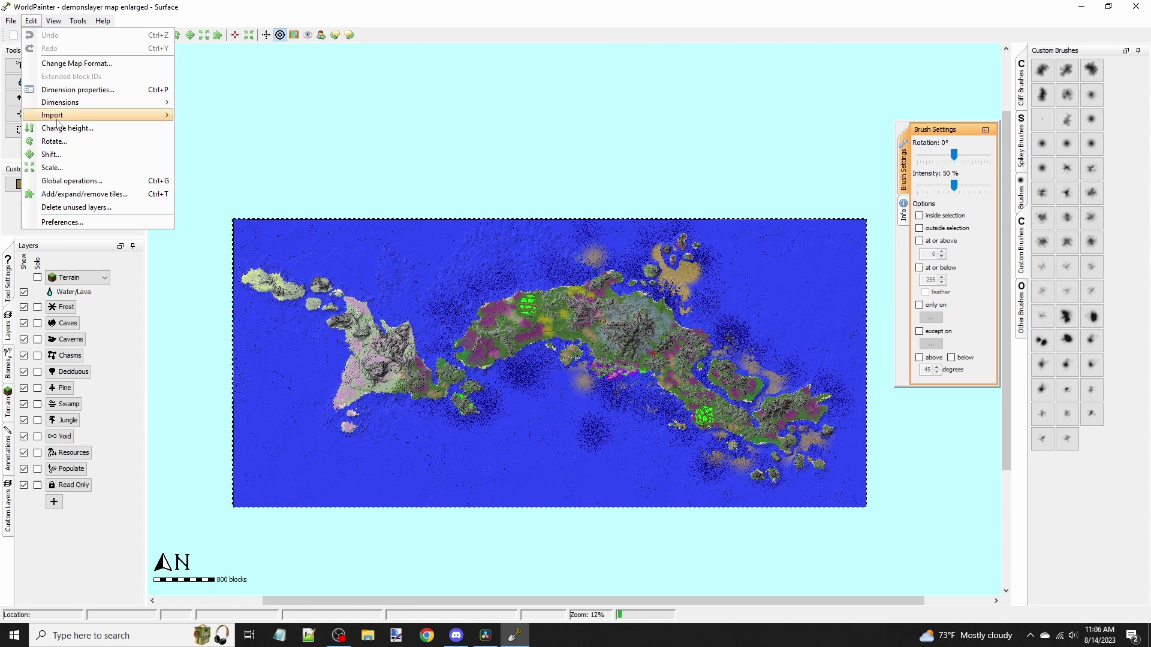
# Shift the map by 384 on X and Z, then add a new top row of tiles
pyautogui.click(36, 154)
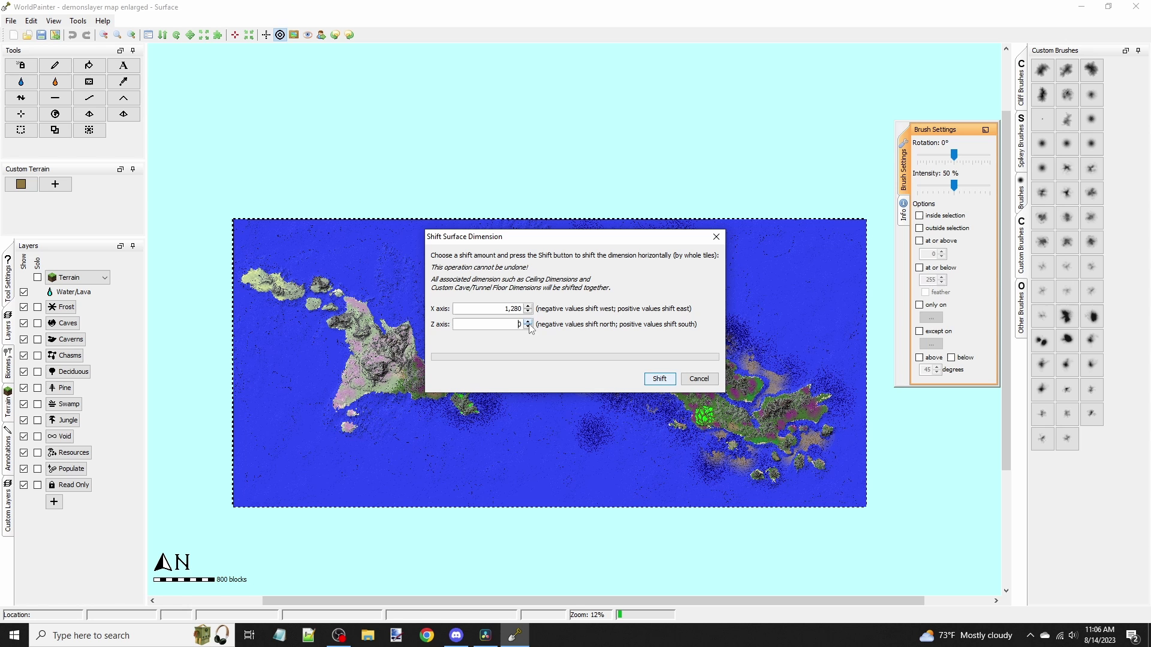
pyautogui.click(652, 377)
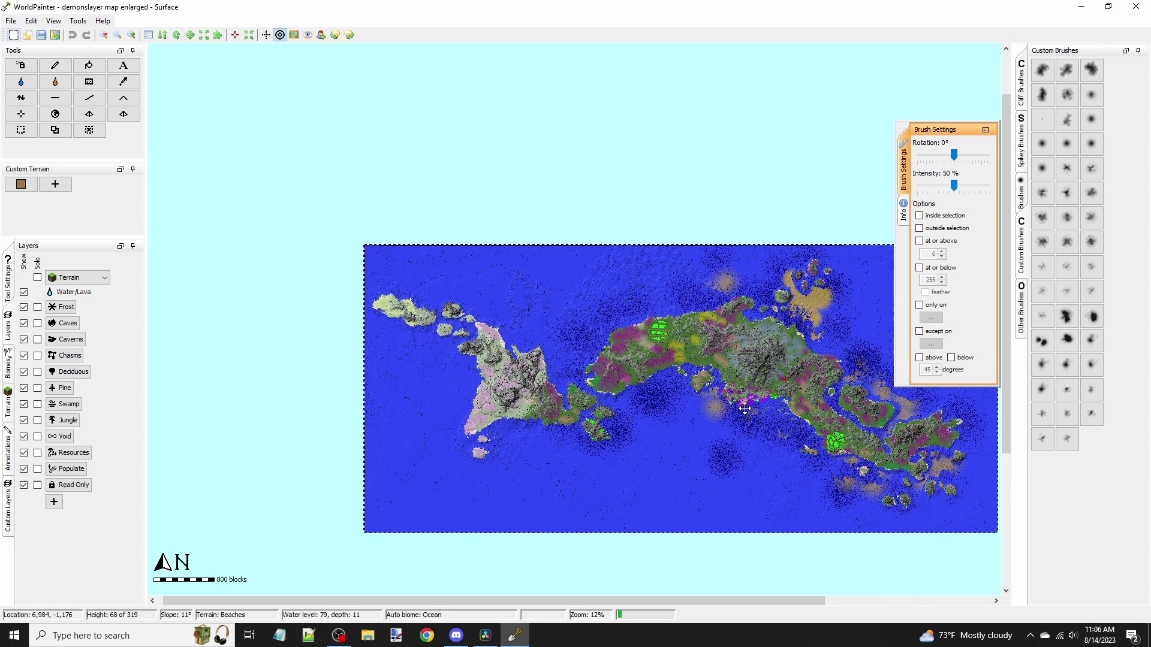
pyautogui.click(31, 21)
pyautogui.click(60, 191)
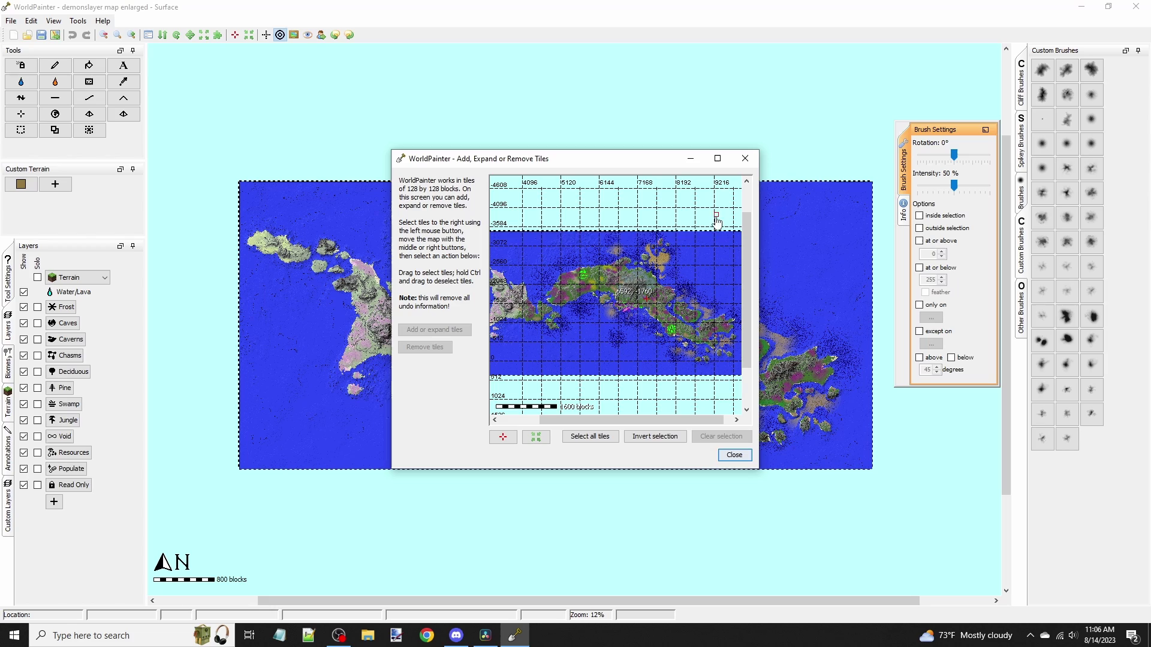
pyautogui.moveTo(717, 217); pyautogui.dragTo(509, 226)
pyautogui.click(443, 331)
pyautogui.click(590, 339)
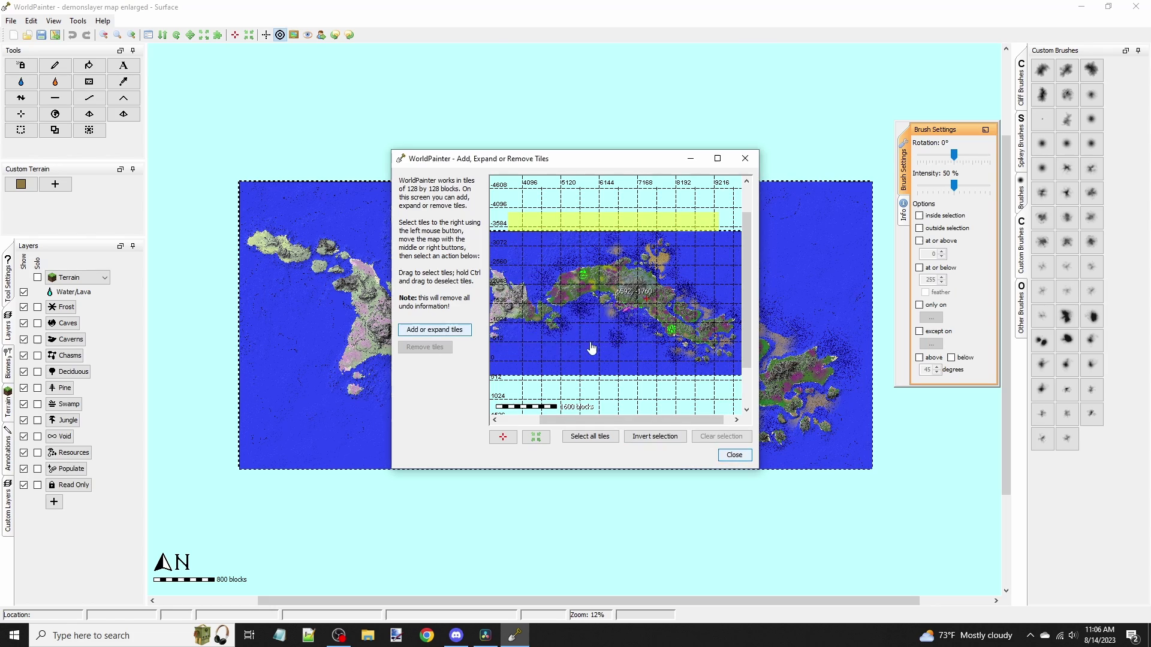
# Open Scale Surface Dimension with a 32% factor, previewing 1,229 x 2,703 from 3,840 x 8,448
pyautogui.click(734, 455)
pyautogui.scroll(1, 534, 159)
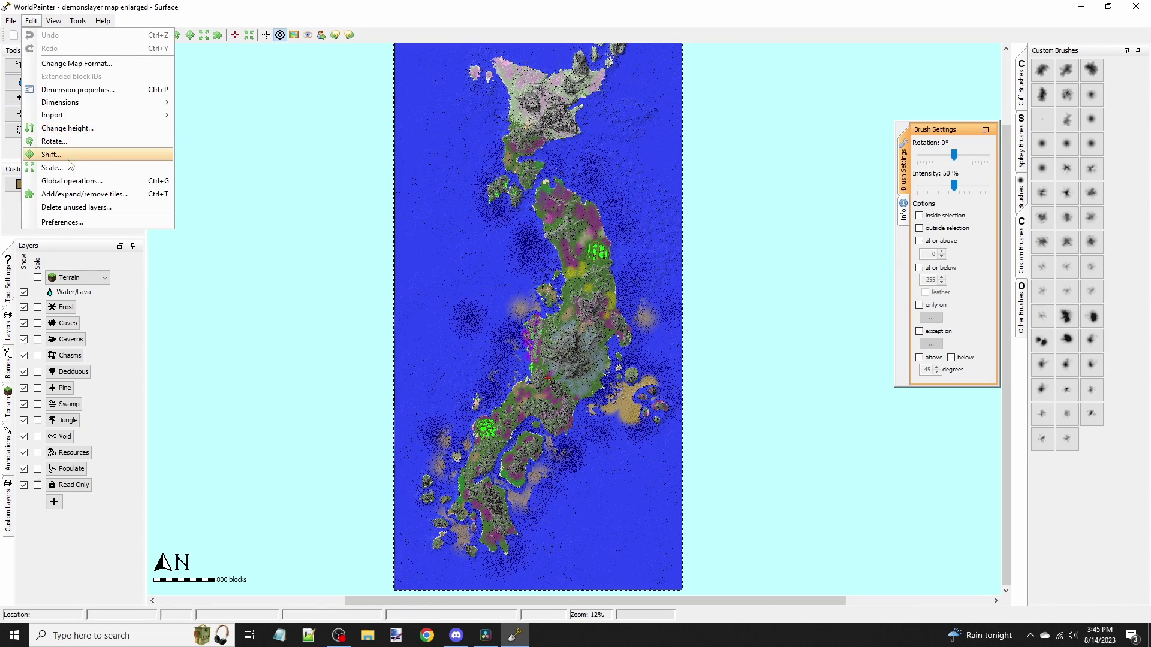
pyautogui.click(45, 157)
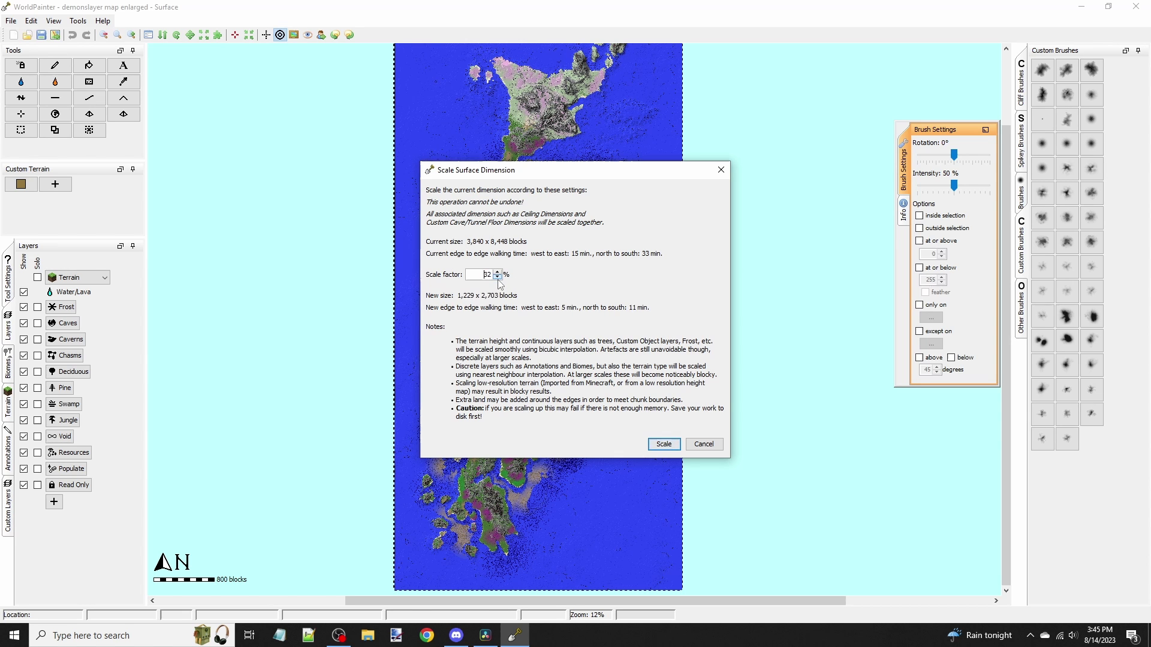
# Scale the map down to 28%, confirm, and pan around the smaller islands in 3D View
pyautogui.click(663, 444)
pyautogui.press('Return')
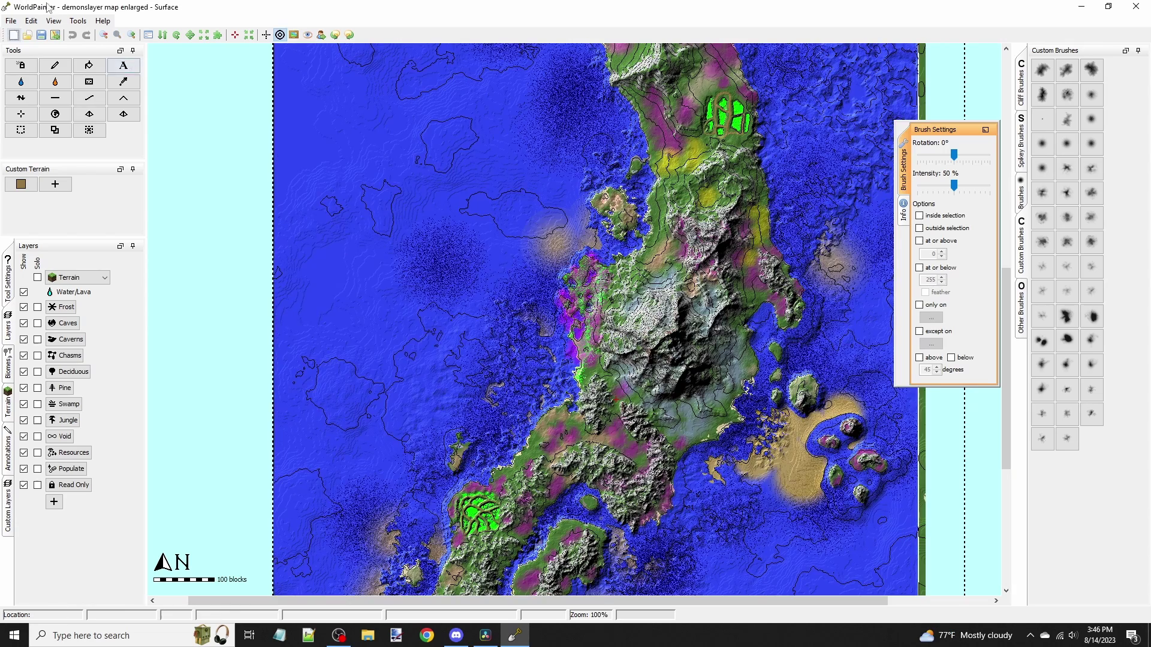
pyautogui.click(53, 20)
pyautogui.click(114, 168)
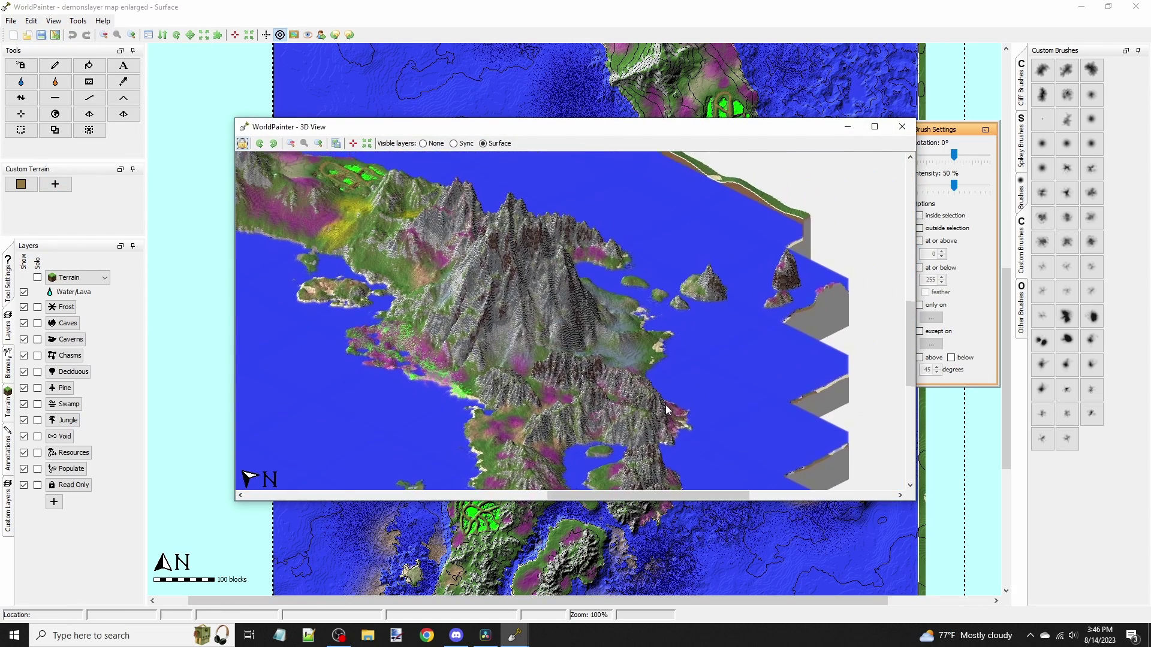
pyautogui.moveTo(601, 350); pyautogui.dragTo(542, 176)
pyautogui.scroll(-5, 542, 176)
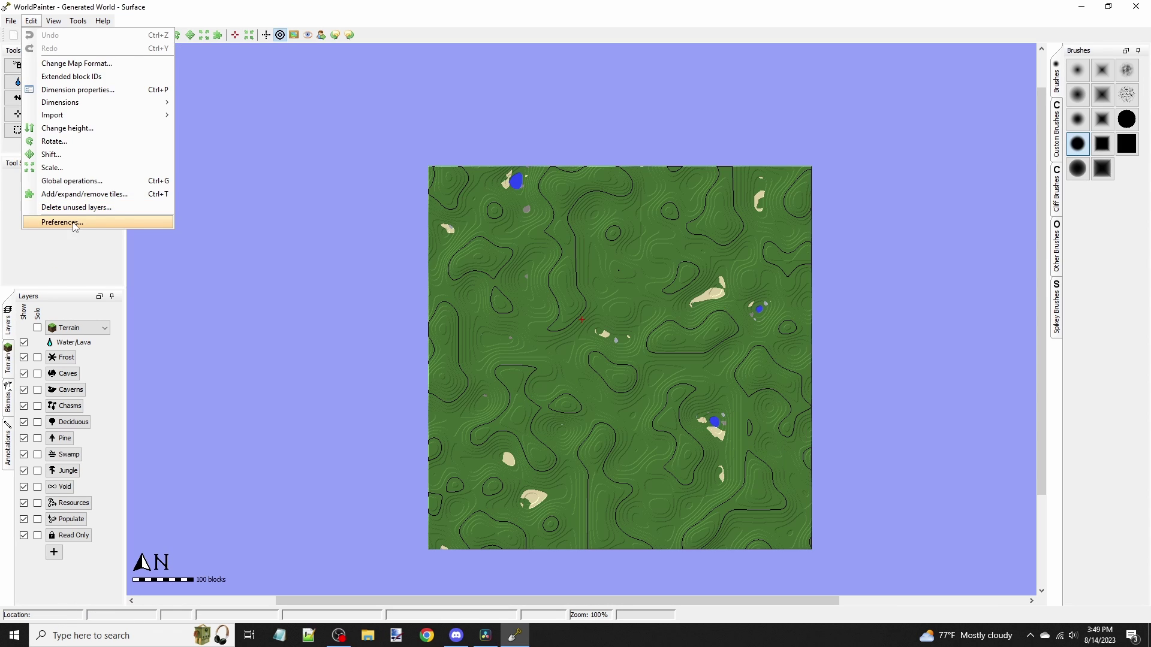
# Set the visual theme to Dark Metal, then start importing the 'New World (1)' Minecraft map
pyautogui.click(63, 223)
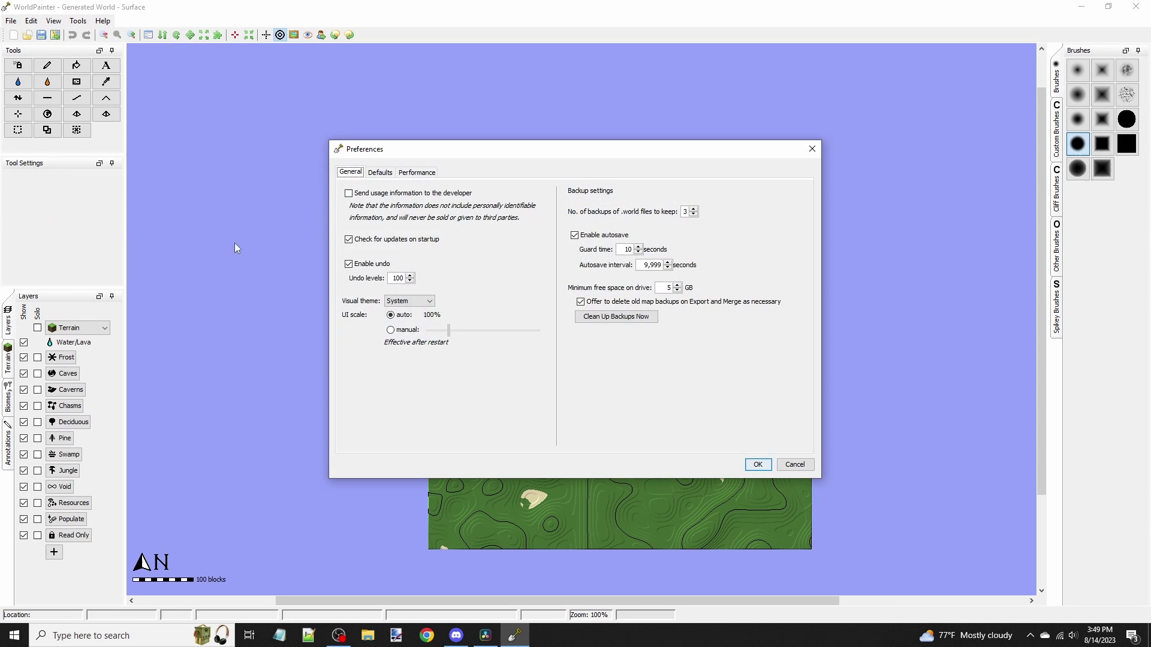
pyautogui.click(429, 301)
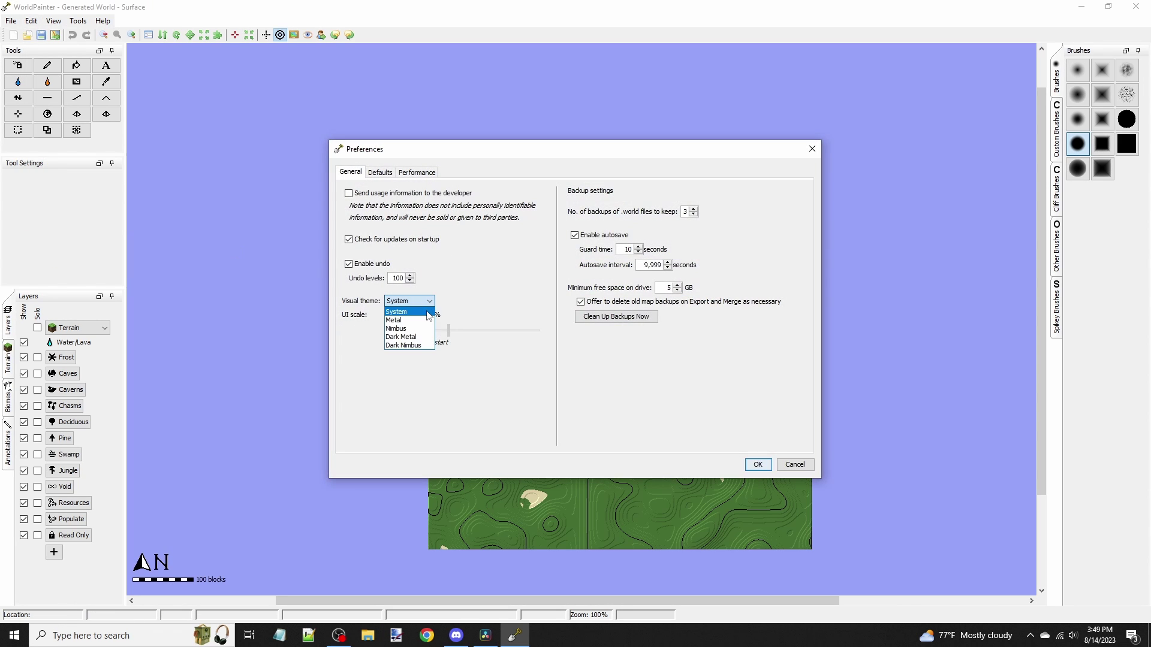
pyautogui.click(422, 337)
pyautogui.click(758, 465)
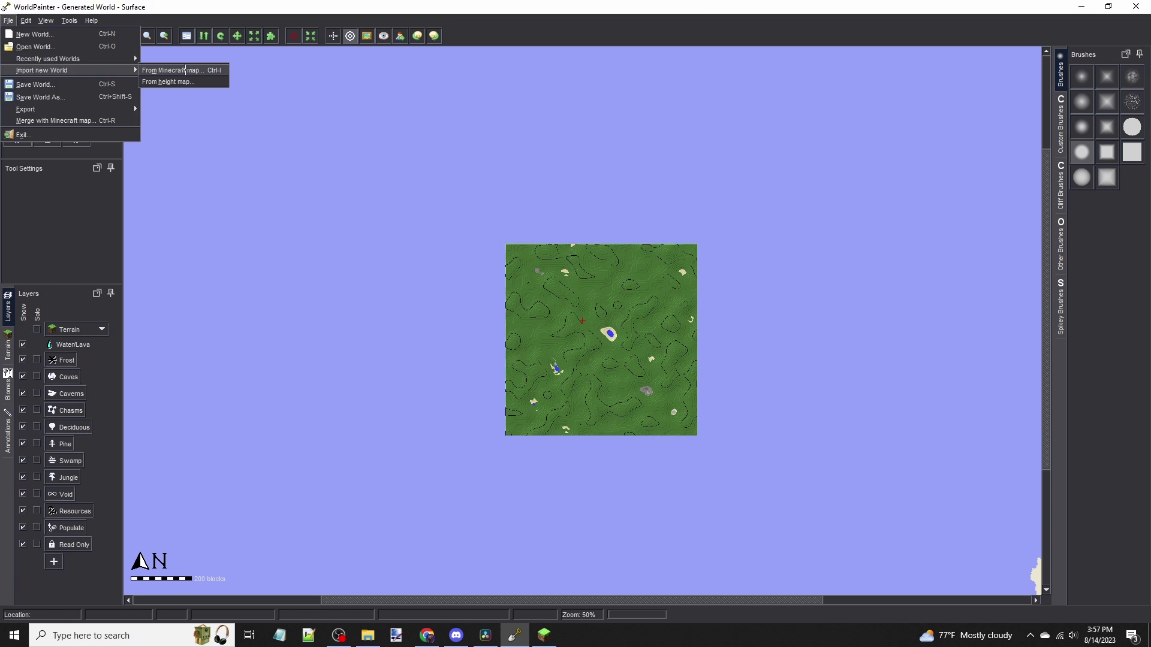
pyautogui.click(183, 70)
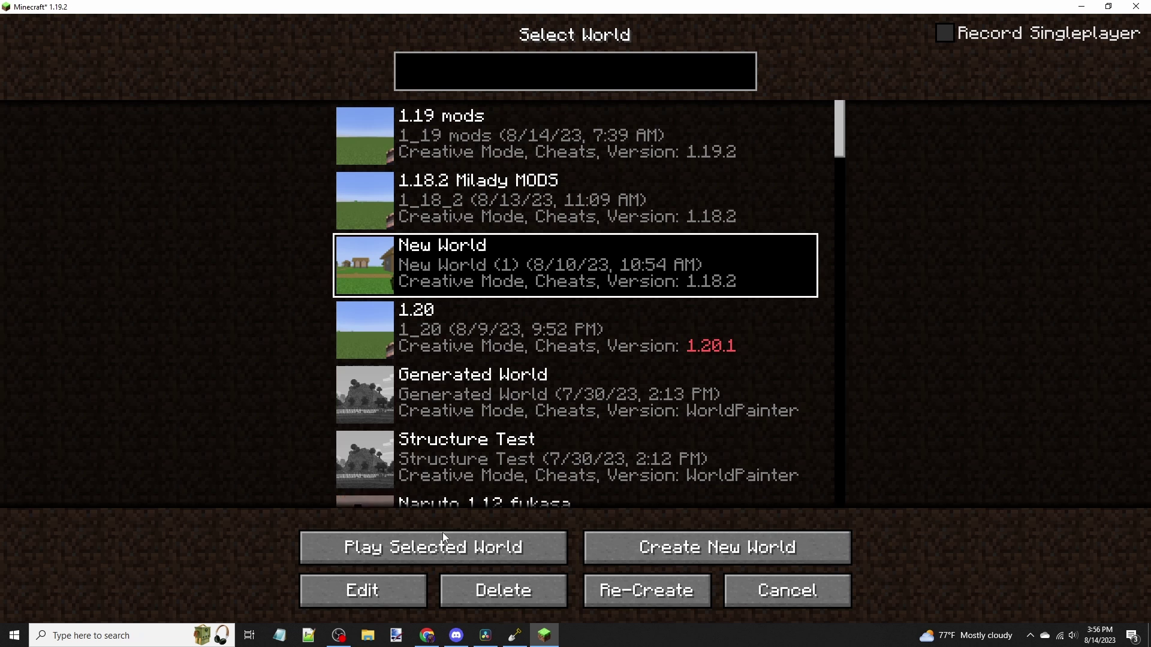
pyautogui.click(348, 589)
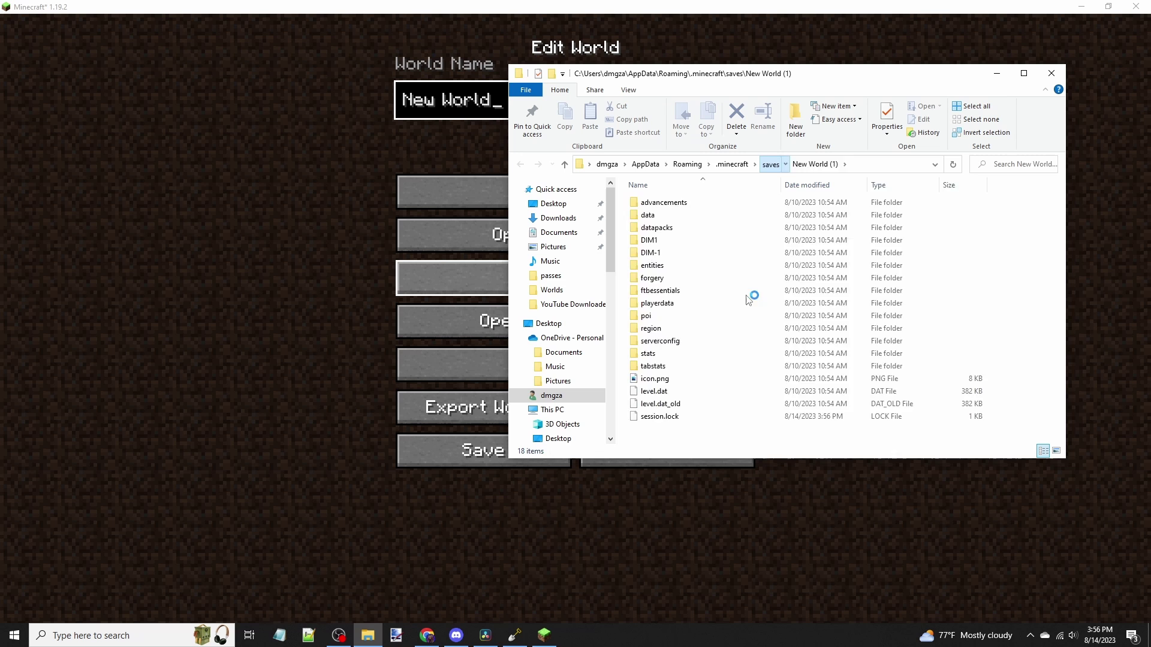
# Copy the New World (1) save folder from the saves directory
pyautogui.hotkey('alt', 'Up')
pyautogui.rightClick(661, 436)
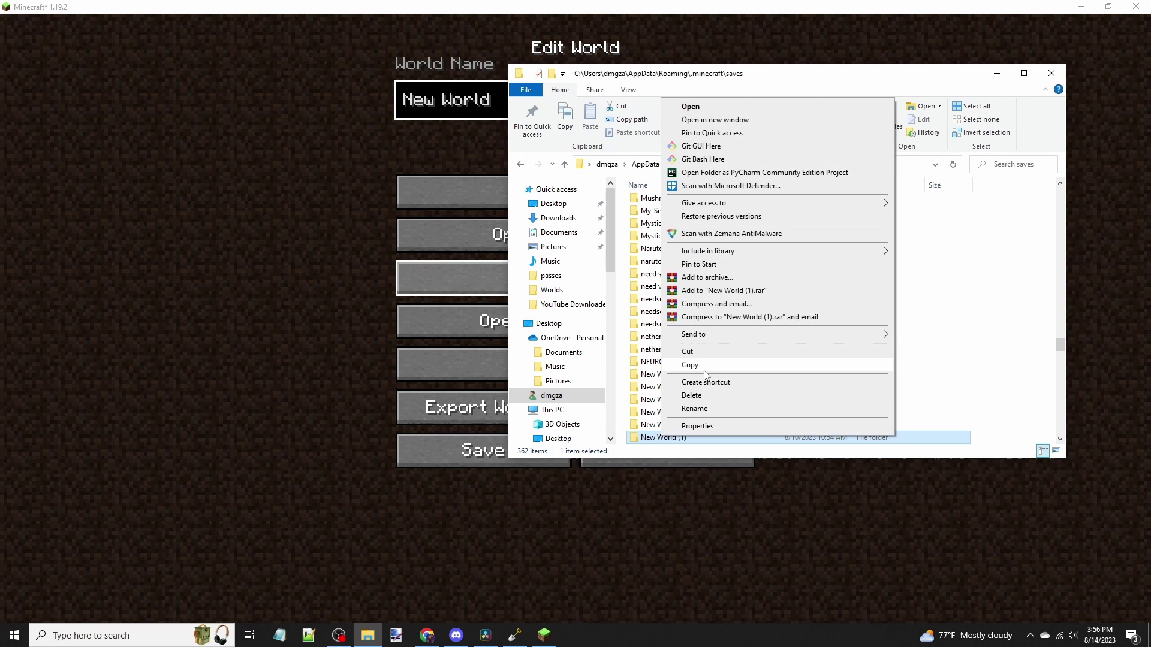
pyautogui.click(704, 370)
# Create a folder on the desktop, keeping the default name New folder
pyautogui.click(1081, 6)
pyautogui.rightClick(186, 55)
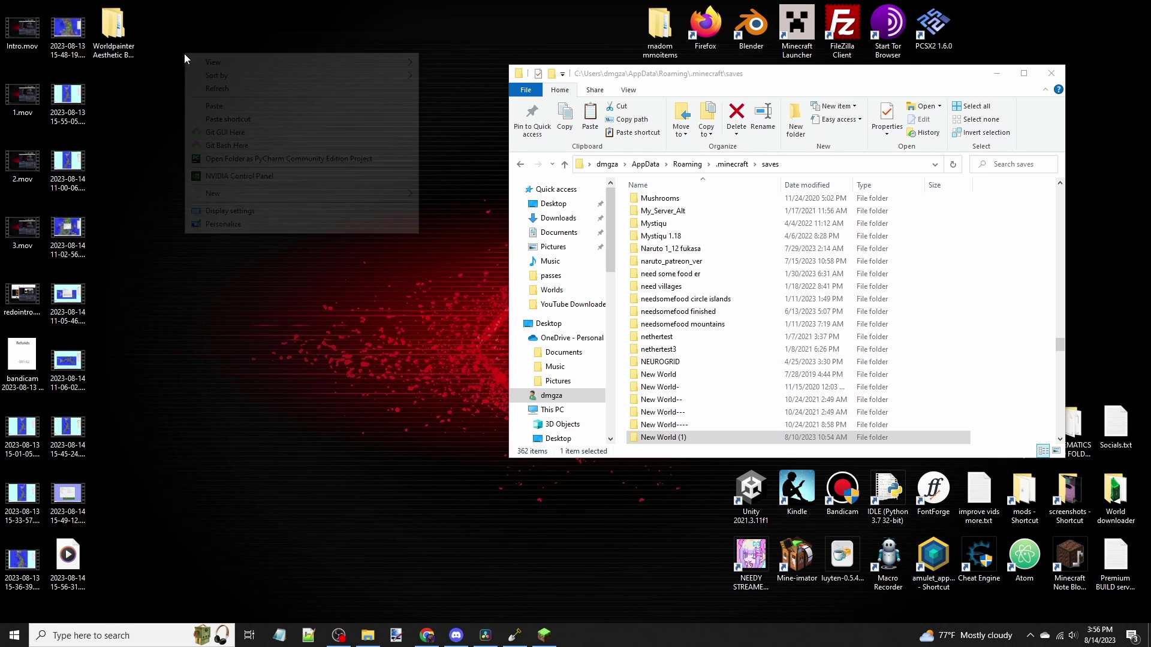
pyautogui.moveTo(221, 193)
pyautogui.click(453, 195)
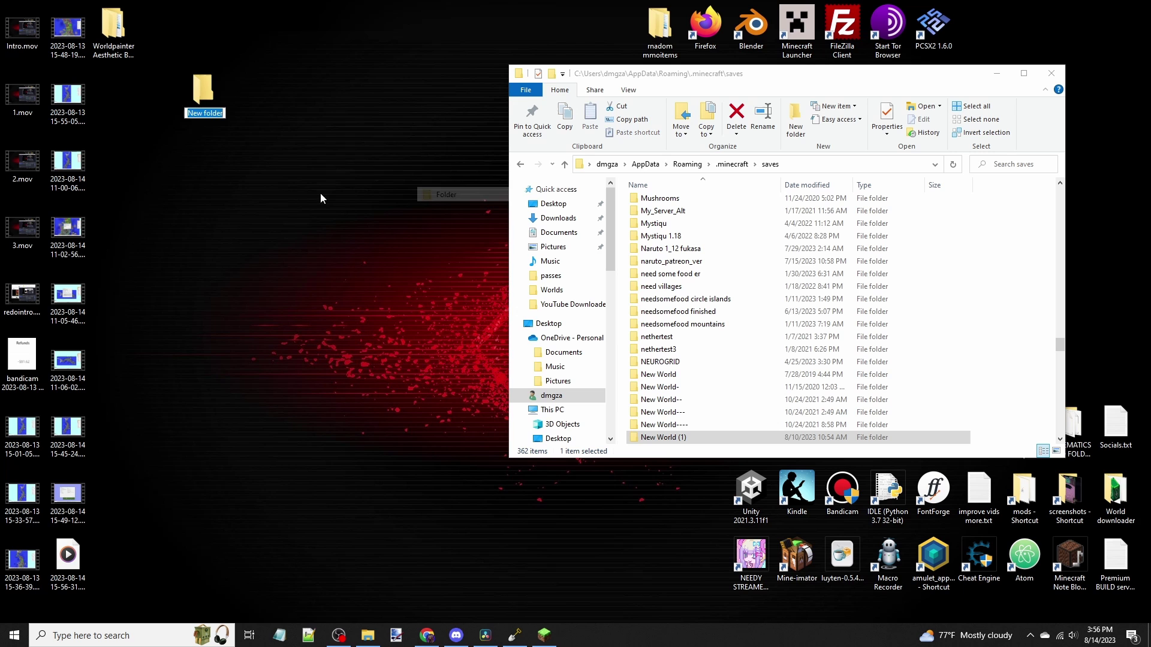
pyautogui.press('Return')
pyautogui.press('Return')
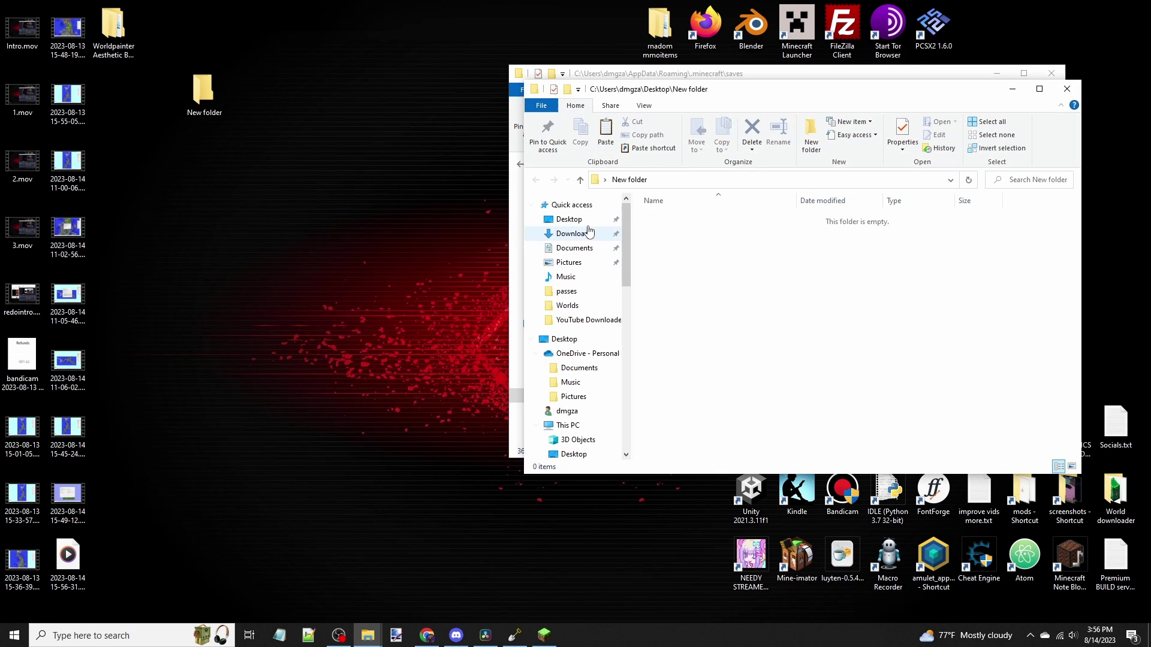
# Paste the world into New folder, skipping the locked session.lock file
pyautogui.rightClick(738, 257)
pyautogui.click(789, 339)
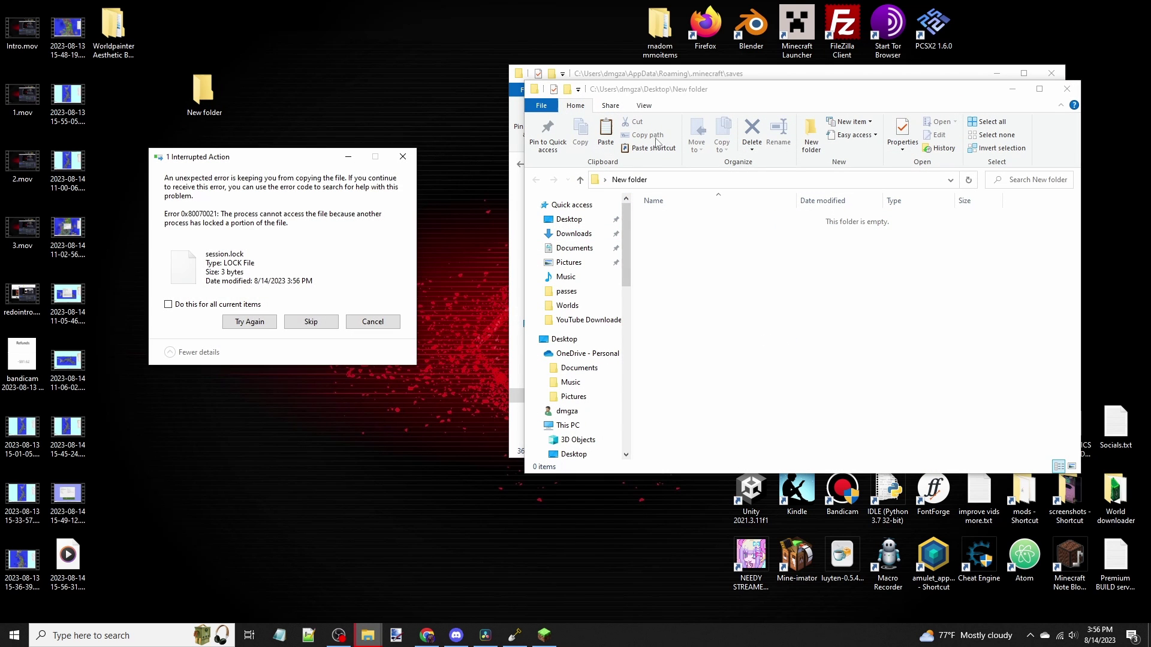
pyautogui.click(310, 322)
pyautogui.moveTo(827, 91); pyautogui.dragTo(363, 93)
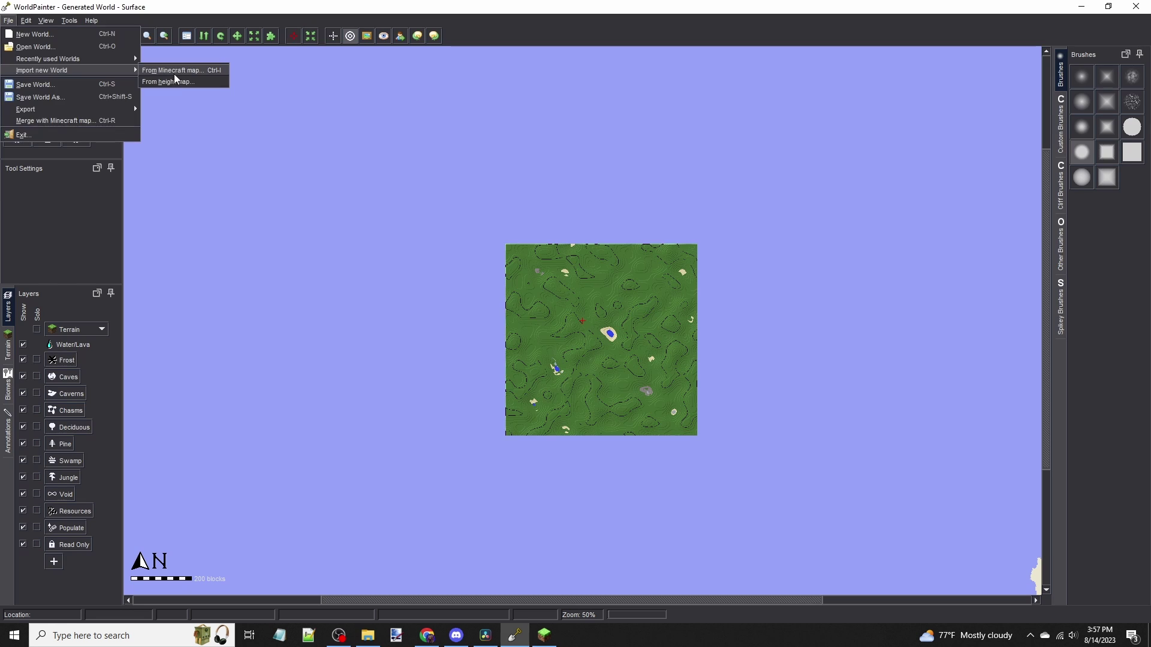
pyautogui.click(175, 79)
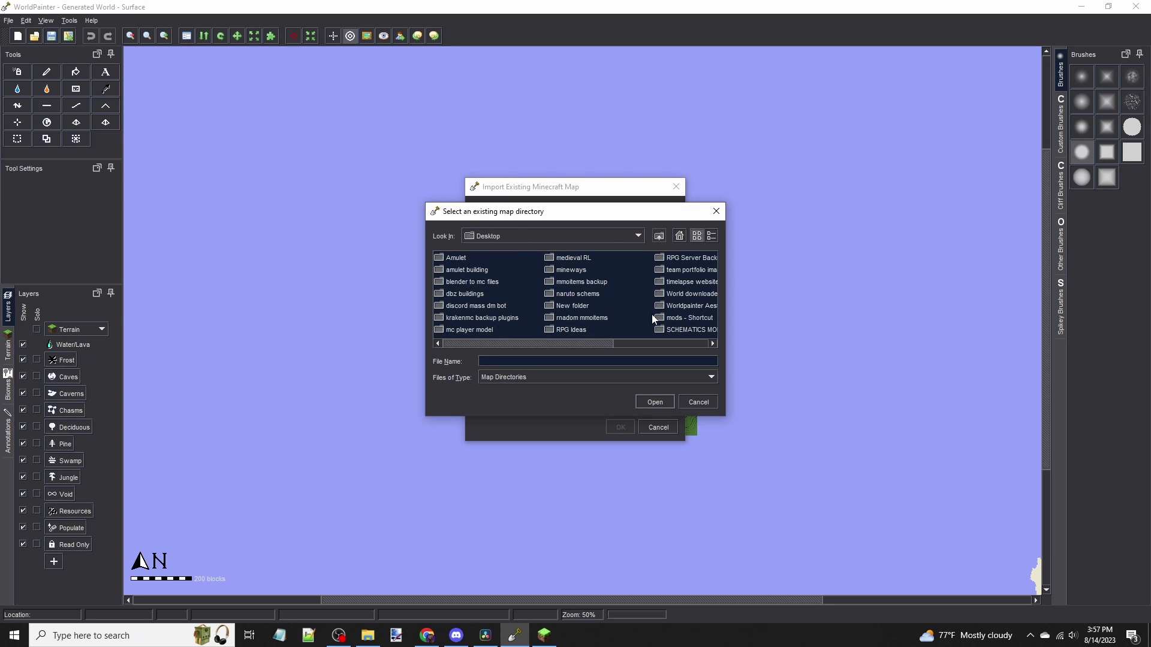
# Import Desktop\New folder\New World (1) with no chunks marked read-only
pyautogui.scroll(-3, 652, 314)
pyautogui.scroll(3, 569, 327)
pyautogui.click(570, 236)
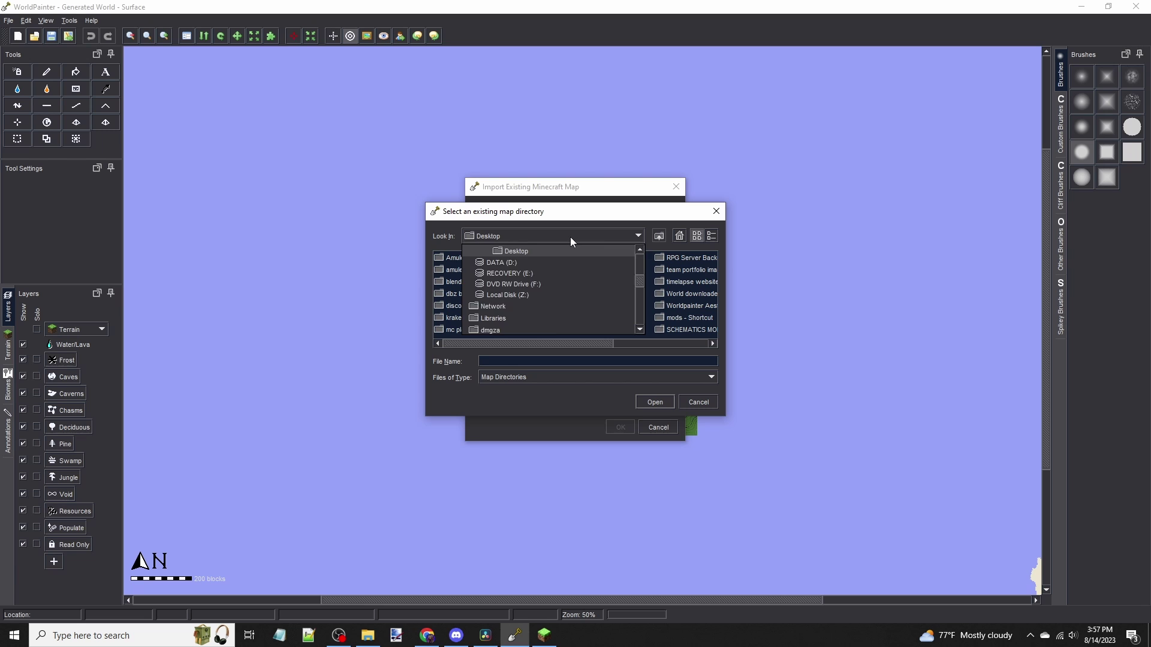
pyautogui.click(616, 317)
pyautogui.doubleClick(573, 303)
pyautogui.click(673, 406)
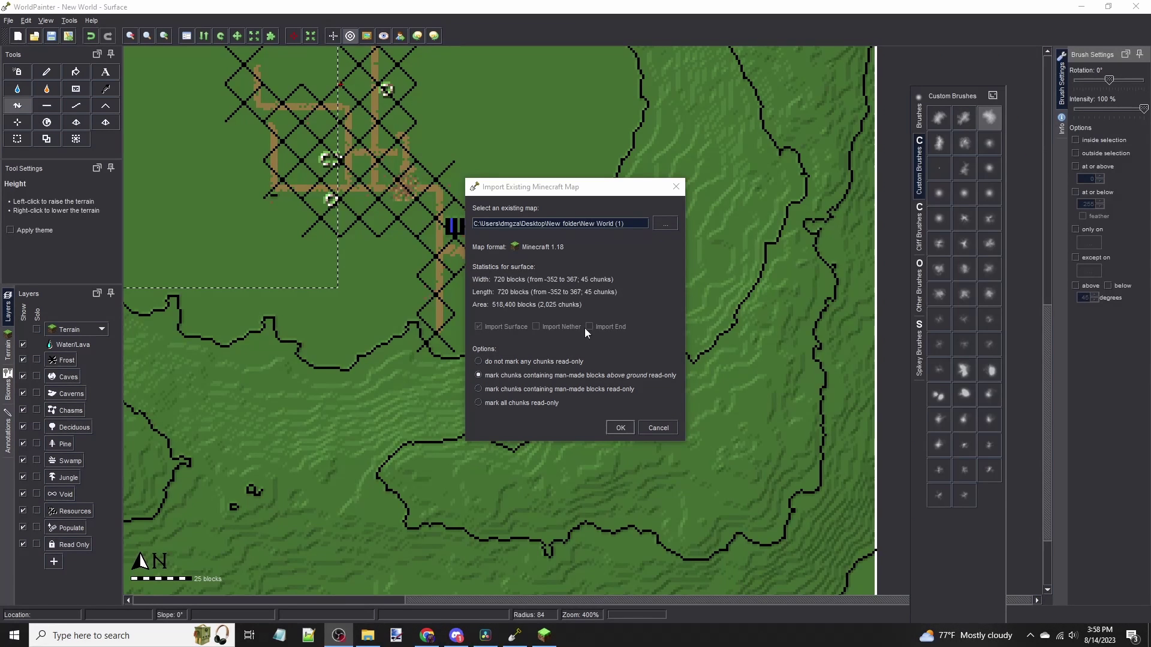
pyautogui.click(497, 361)
pyautogui.click(623, 426)
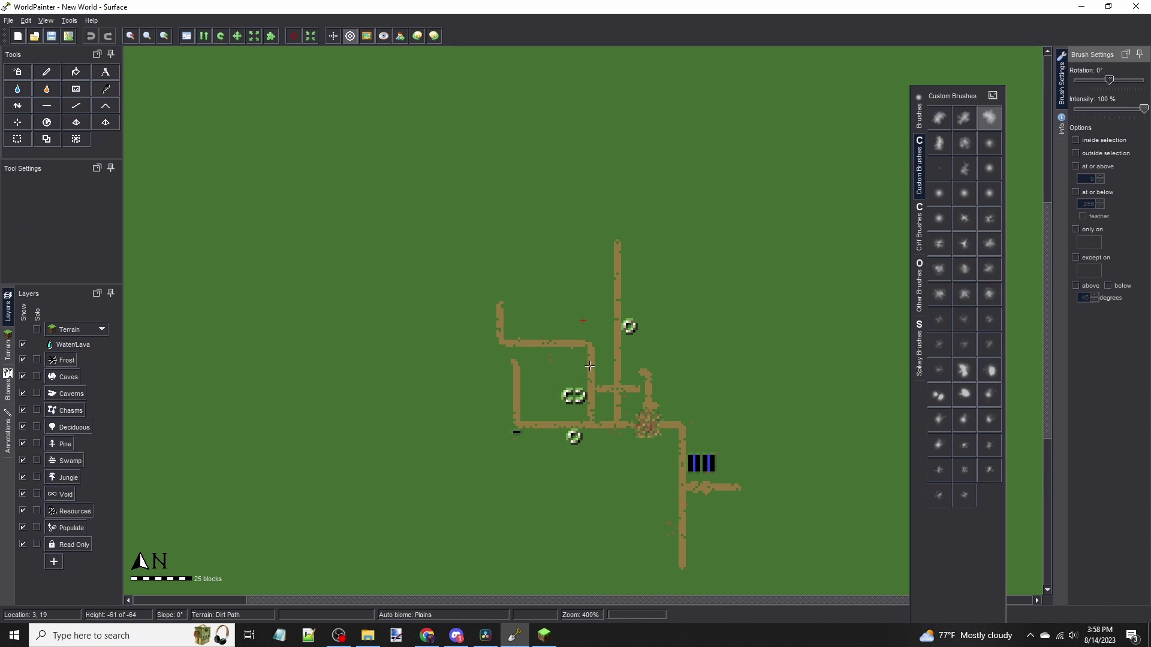
# Raise a large hill across the upper map and merge the edits back into the world
pyautogui.scroll(-1, 901, 139)
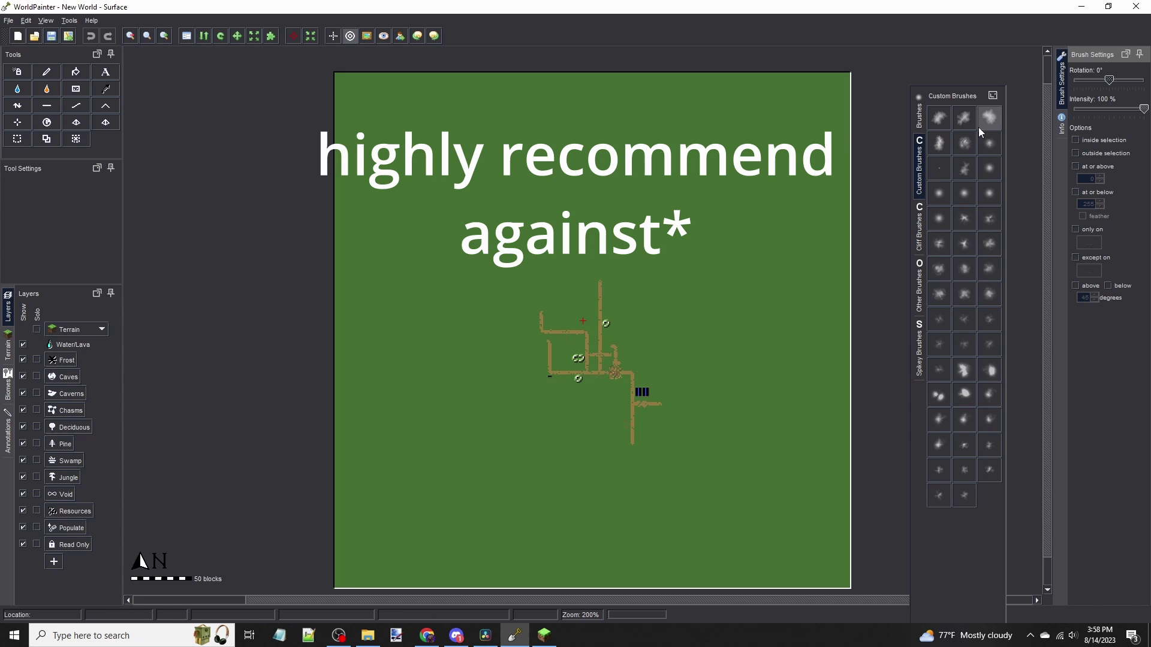
pyautogui.click(18, 106)
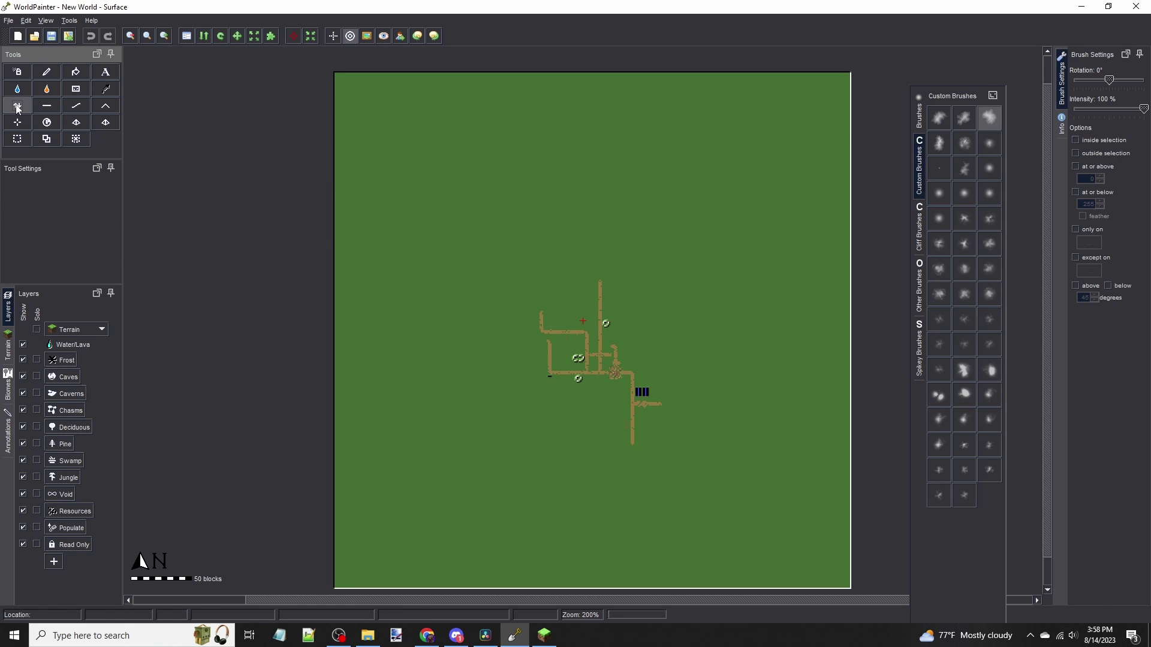
pyautogui.moveTo(768, 246)
pyautogui.mouseDown()
pyautogui.moveTo(742, 180)
pyautogui.moveTo(680, 130)
pyautogui.moveTo(426, 177)
pyautogui.moveTo(386, 237)
pyautogui.moveTo(371, 325)
pyautogui.moveTo(385, 415)
pyautogui.mouseUp()
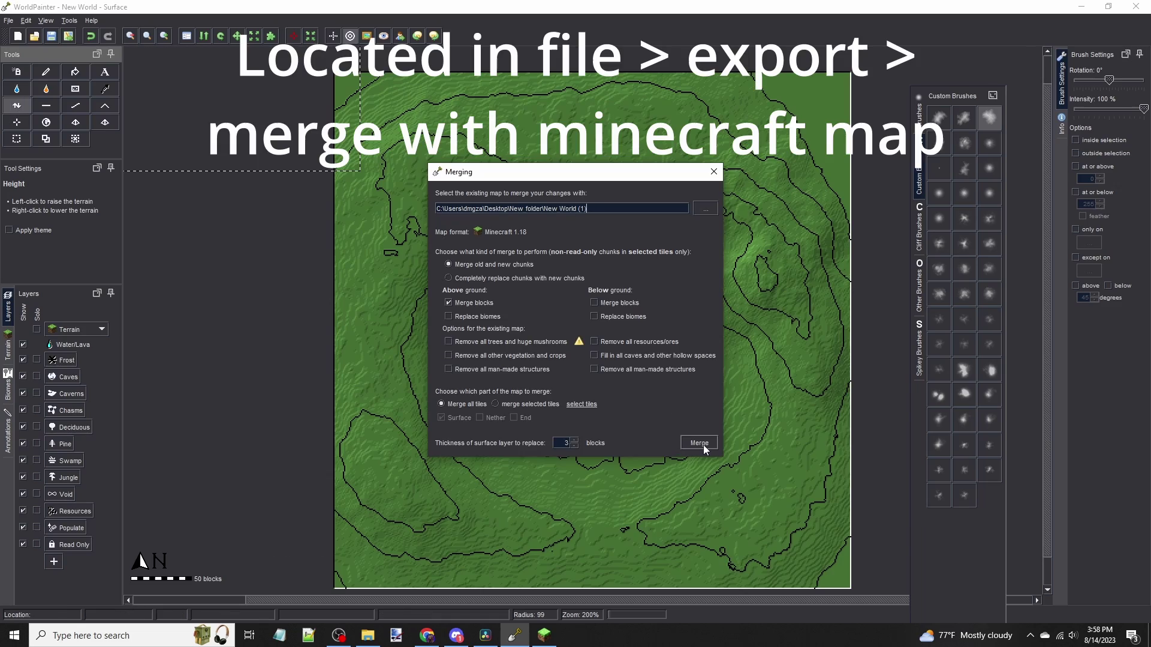
pyautogui.click(700, 442)
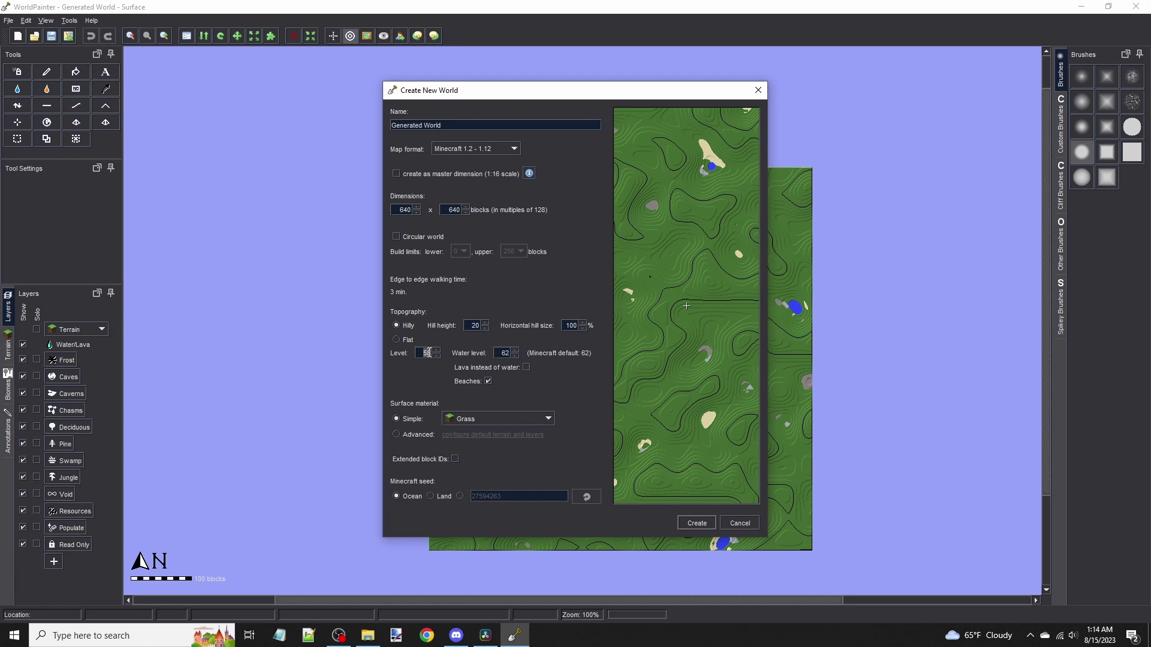
# Create a new world at level 127 and flatten the terrain across the whole map
pyautogui.write('7')
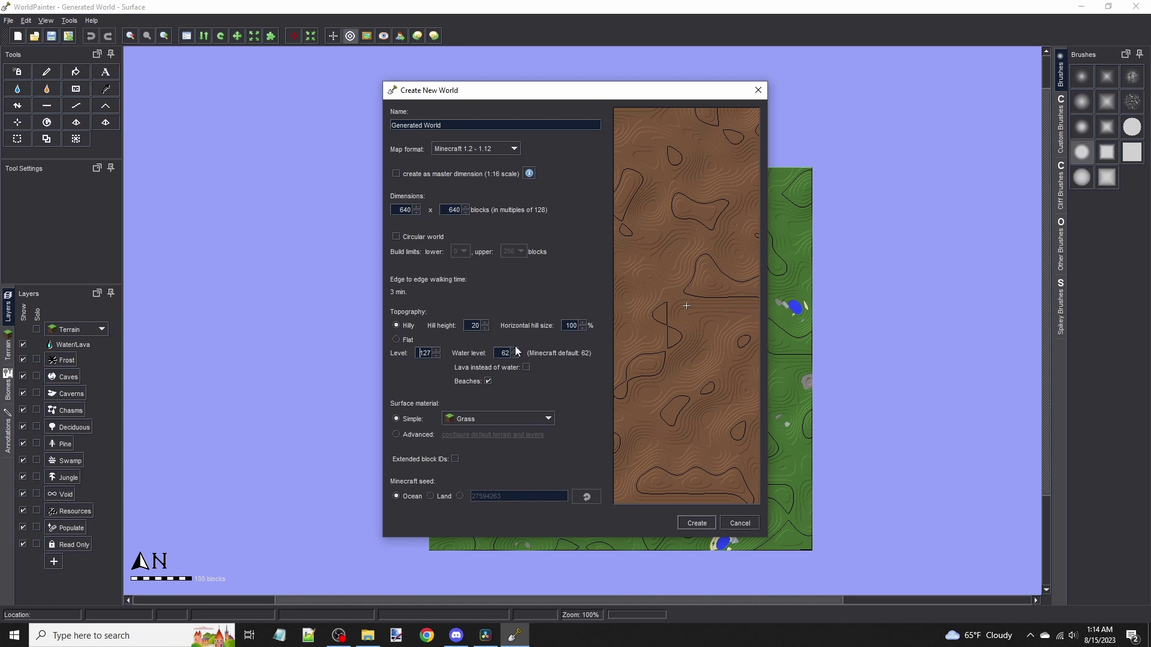
pyautogui.click(696, 523)
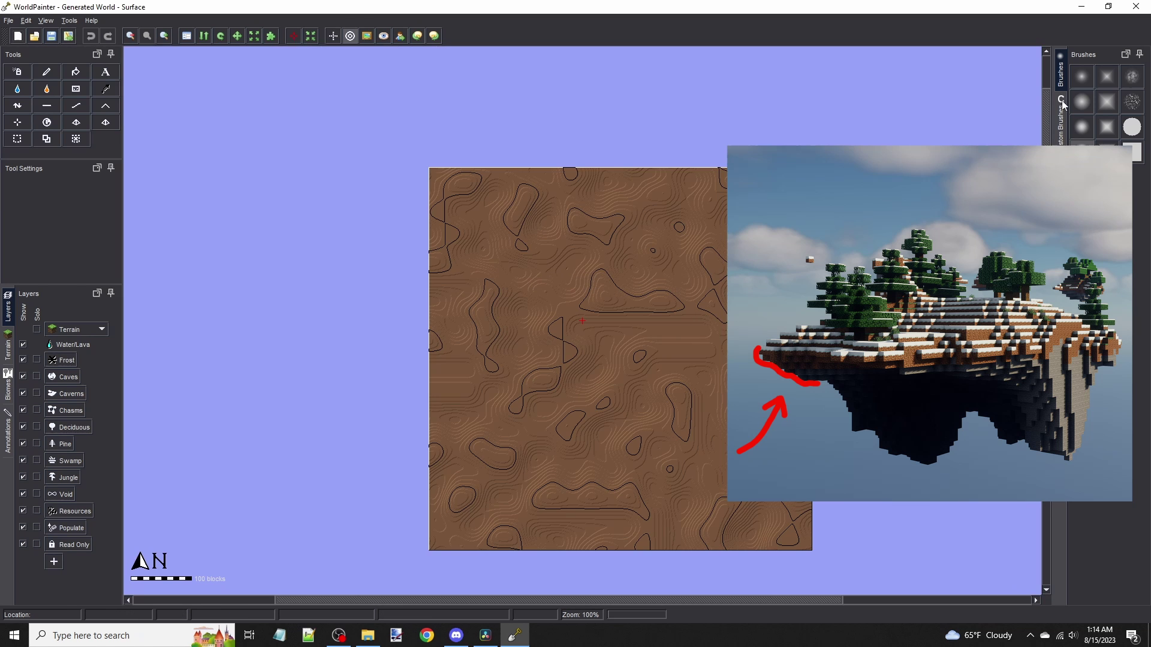
pyautogui.click(55, 109)
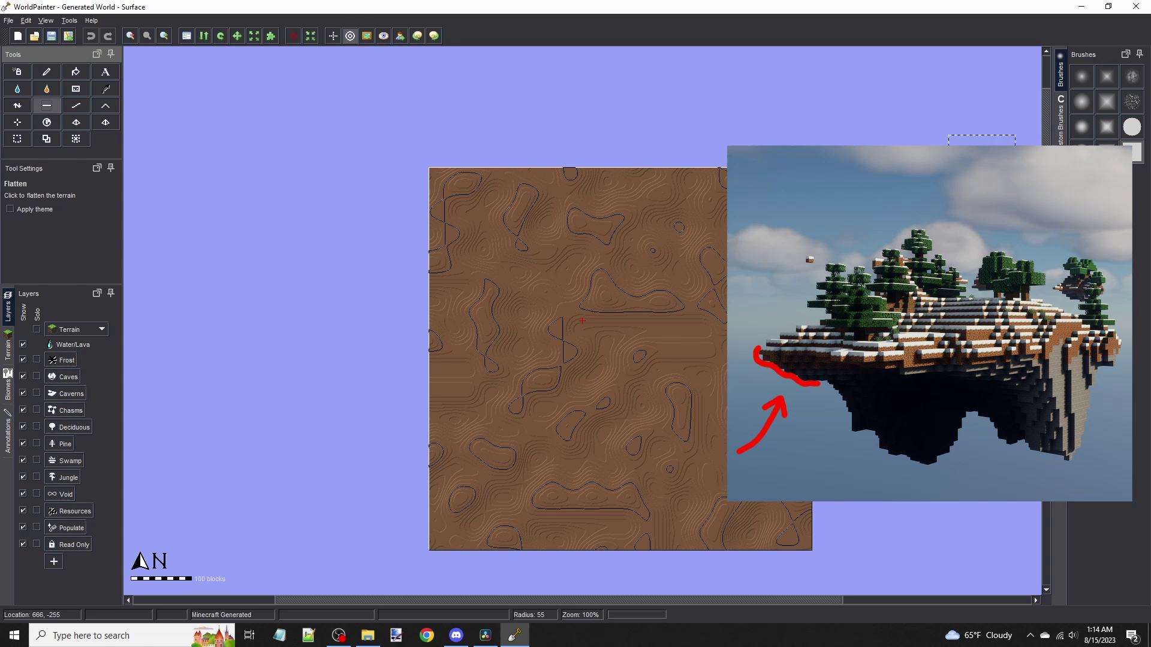
pyautogui.scroll(10, 906, 195)
pyautogui.click(1061, 123)
pyautogui.scroll(-5, 654, 394)
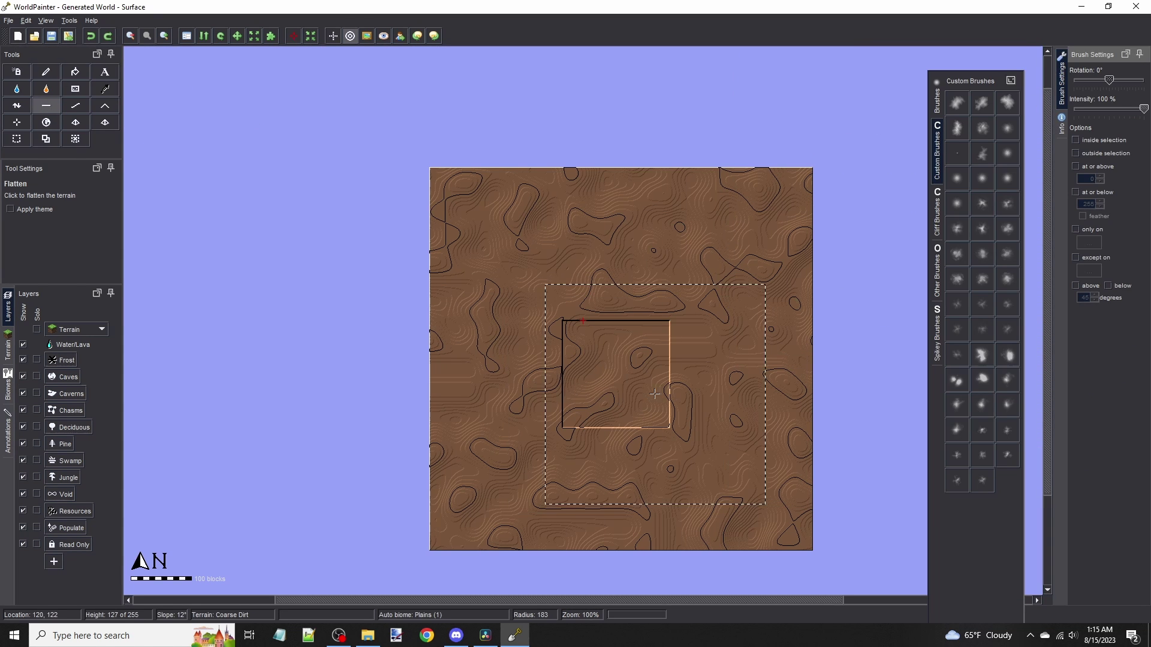
pyautogui.moveTo(607, 379); pyautogui.dragTo(653, 384)
# Raise a rugged hill near the map centre with the triangle custom brush
pyautogui.scroll(7, 609, 384)
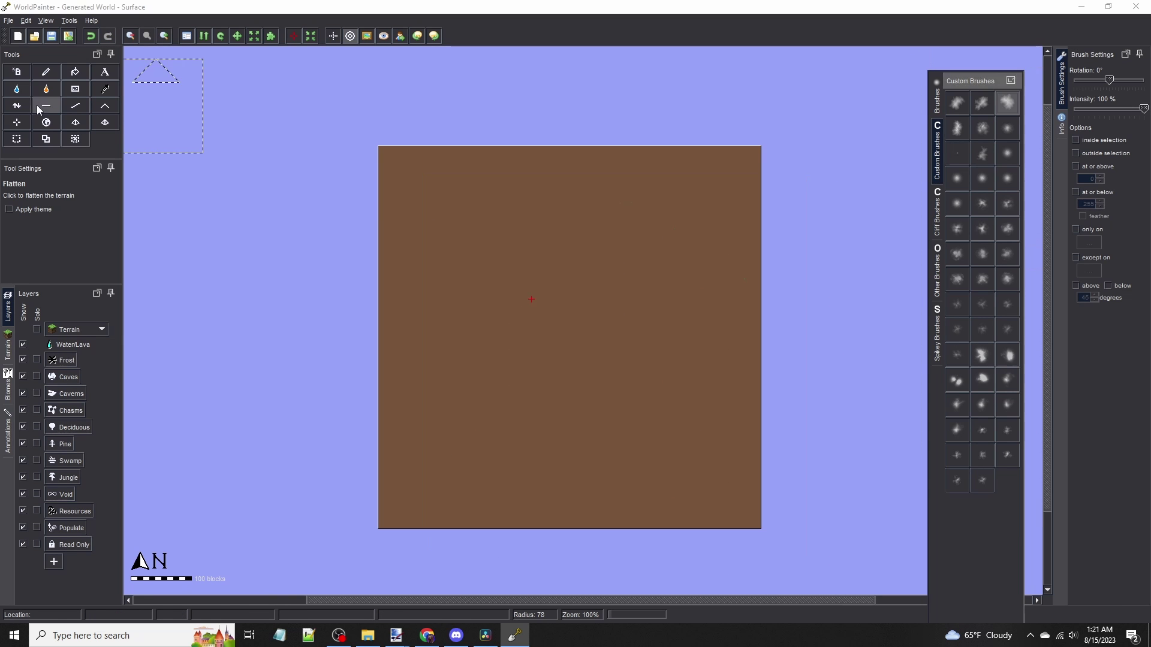
pyautogui.click(17, 105)
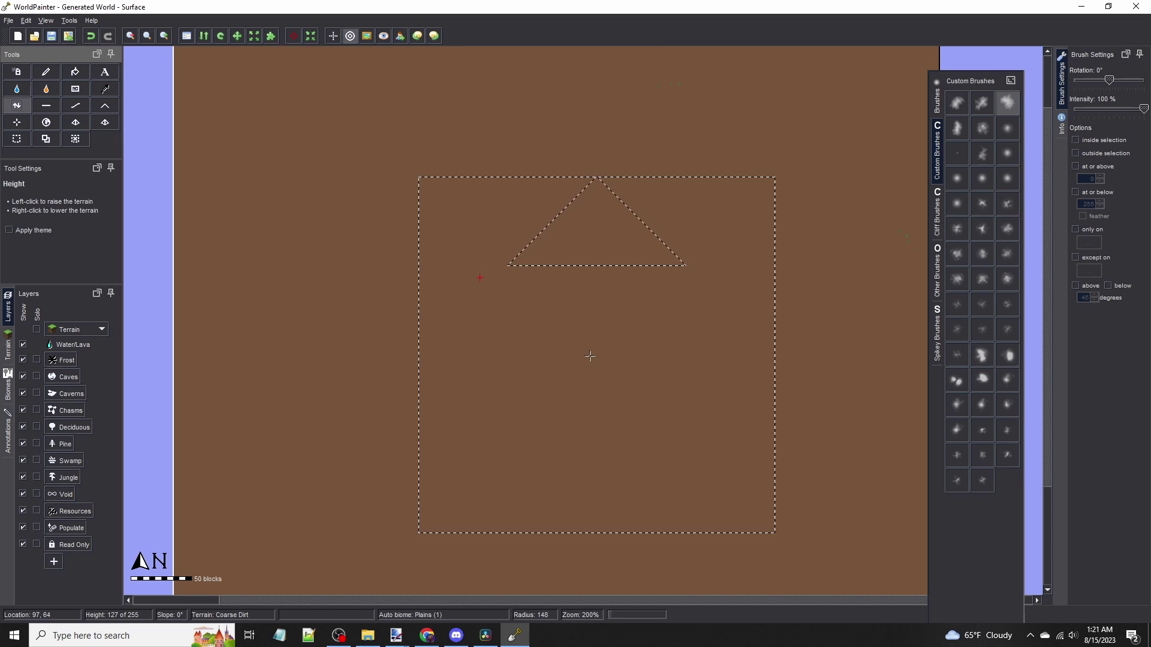
pyautogui.scroll(-3, 590, 356)
pyautogui.moveTo(589, 356); pyautogui.dragTo(522, 328)
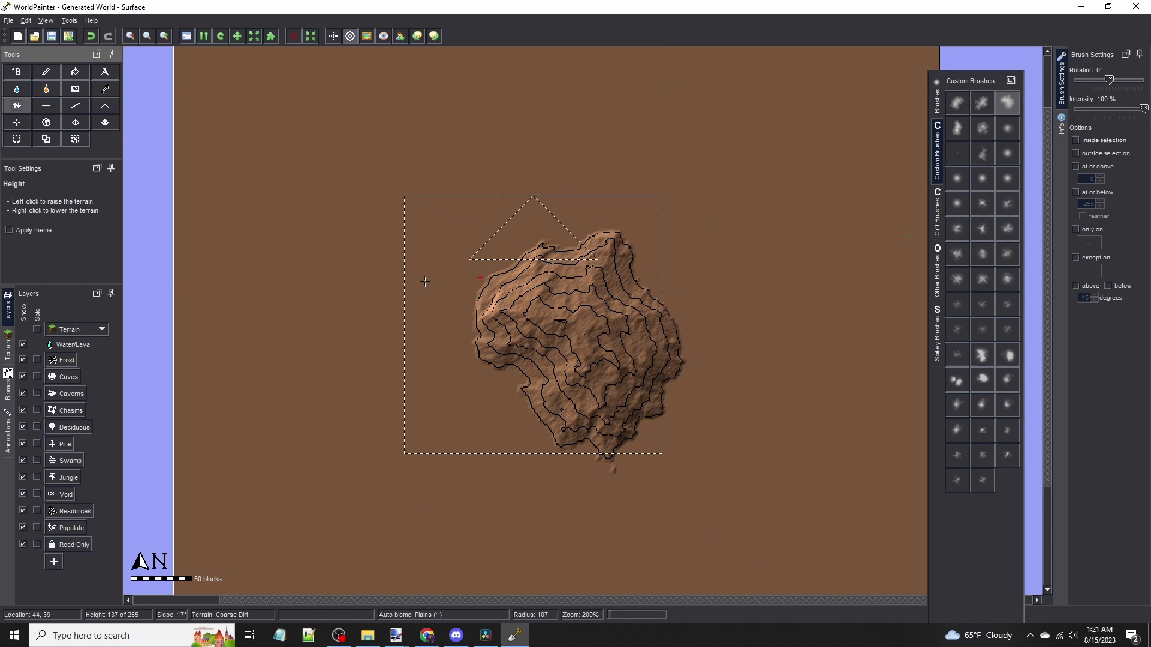
# Add a Tunnels cave layer whose ceiling and floor follow the opposite of terrain
pyautogui.click(54, 563)
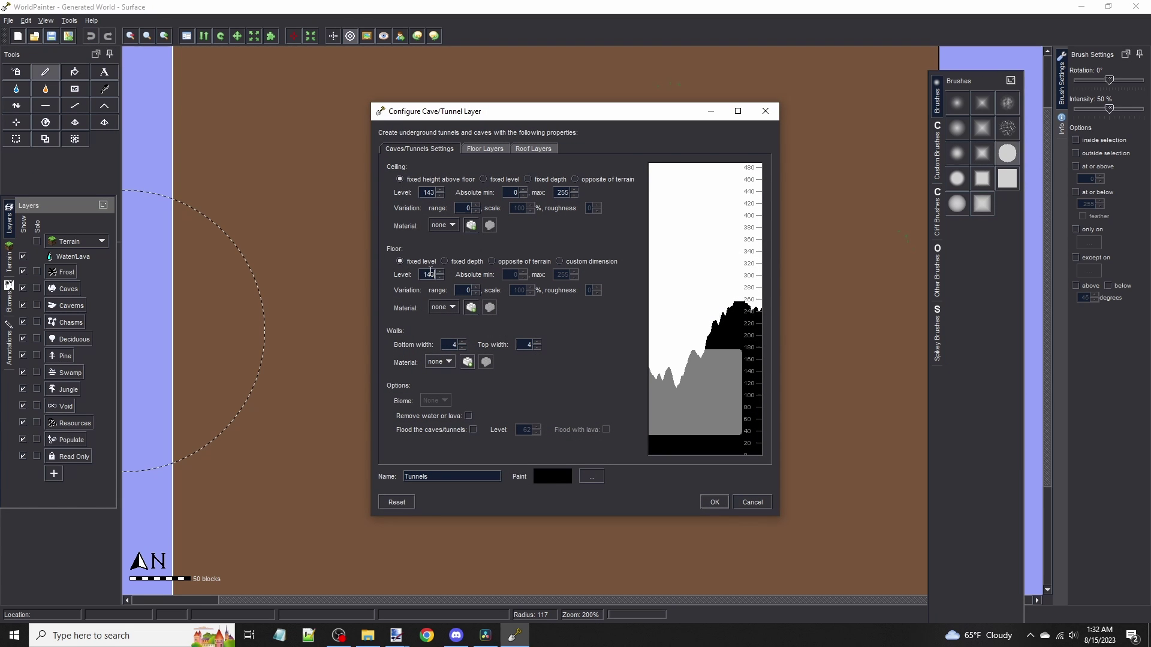
pyautogui.click(574, 180)
pyautogui.click(560, 262)
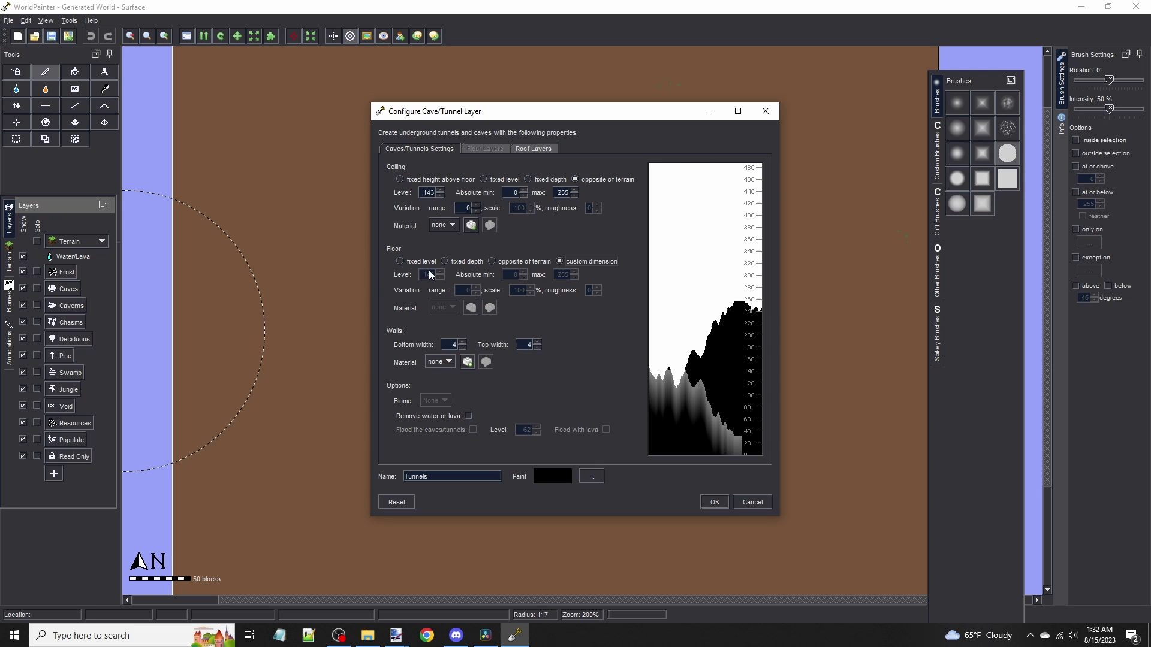
pyautogui.click(492, 262)
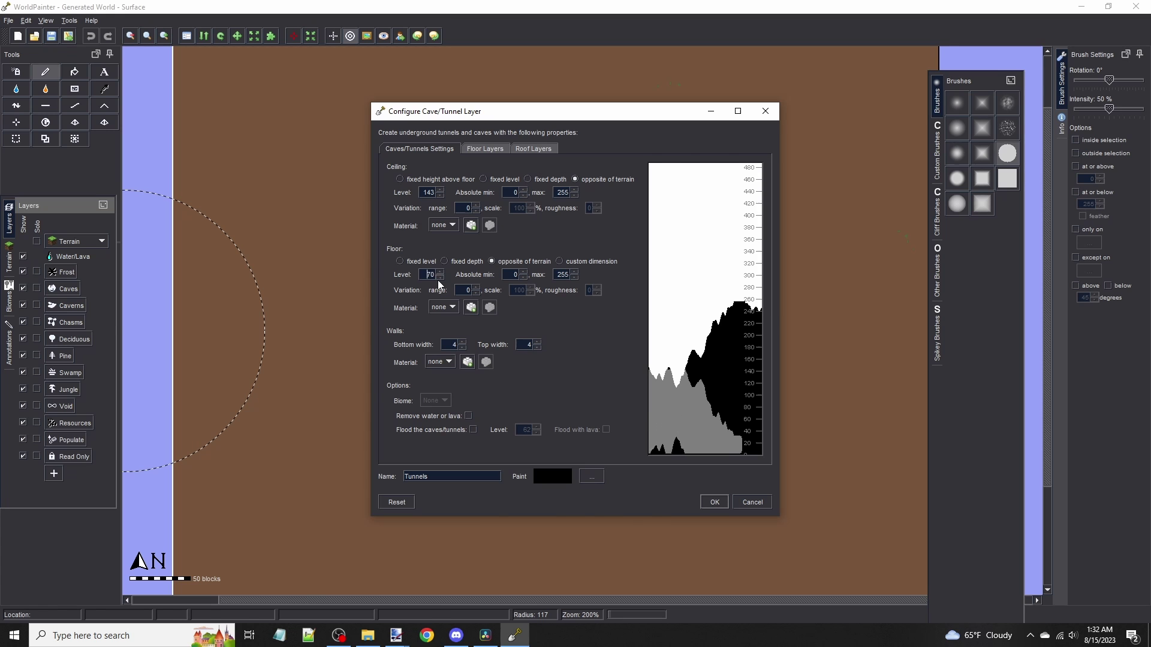
pyautogui.press('Return')
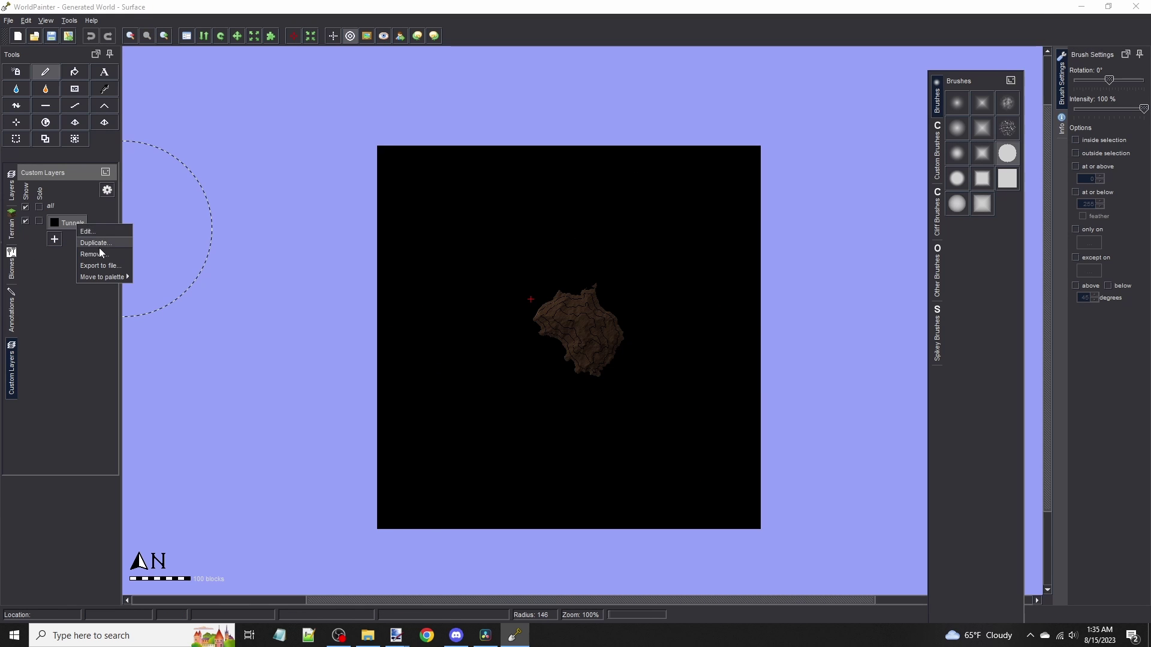
# Duplicate it as a yellow Copy of Tunnels layer and paint it over the island
pyautogui.click(99, 243)
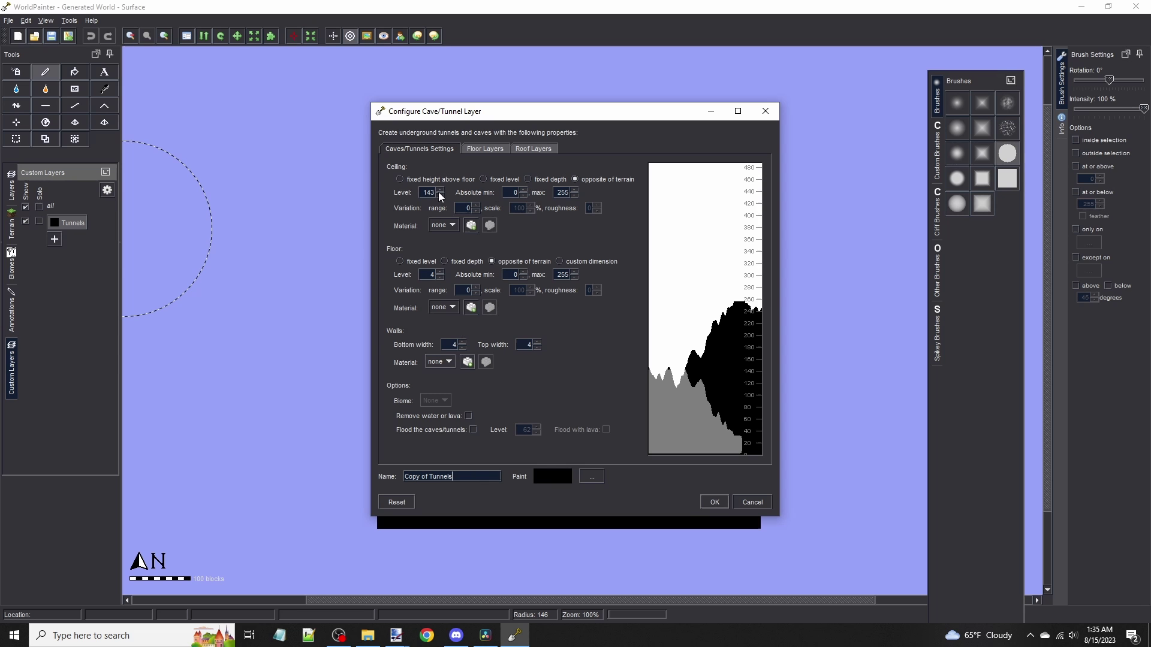
pyautogui.click(715, 502)
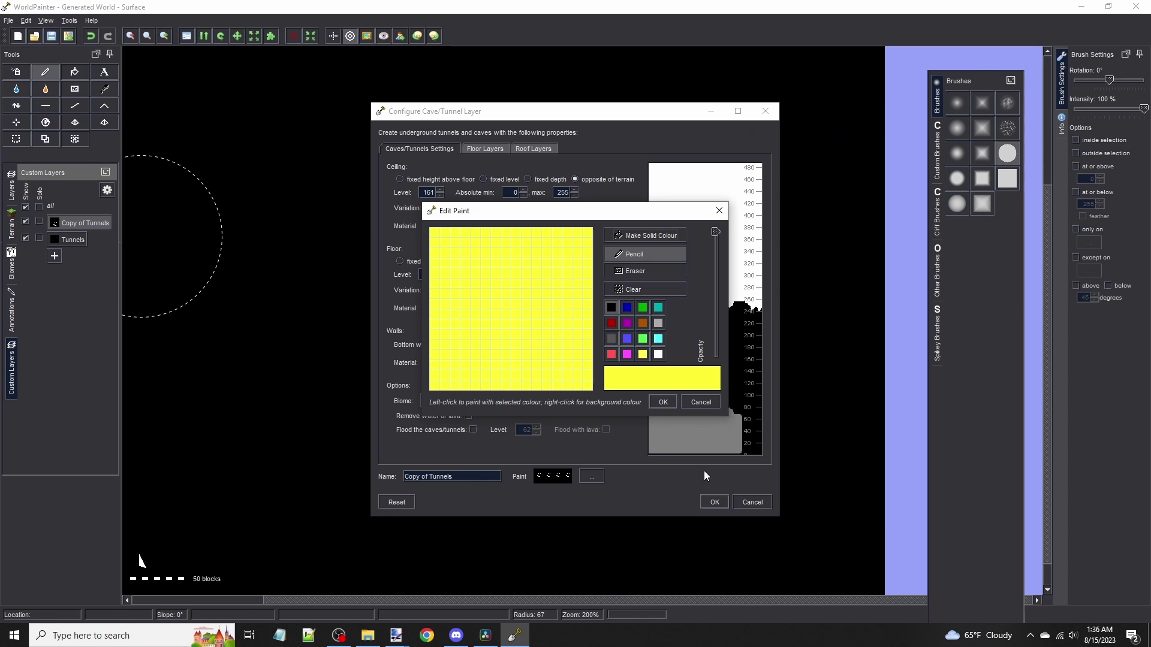
pyautogui.click(663, 401)
pyautogui.click(716, 502)
pyautogui.scroll(1, 611, 303)
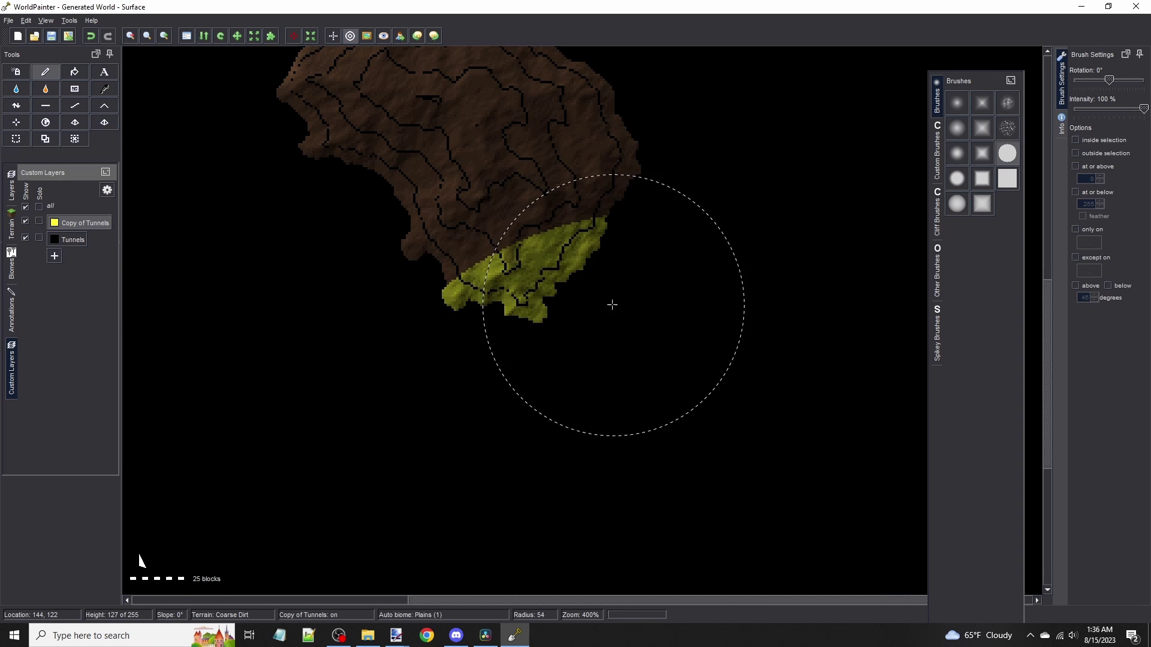
pyautogui.moveTo(611, 304); pyautogui.dragTo(596, 334)
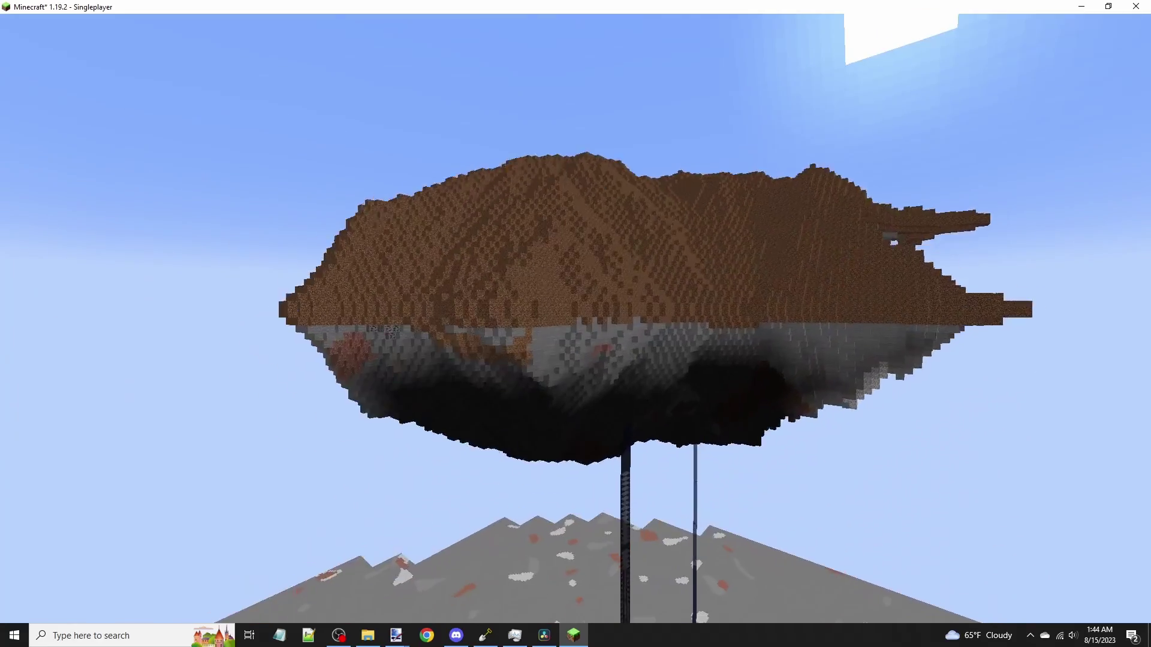
# Build a small ruin on the island from mossy stone bricks, chiseled stone, slabs and stairs
pyautogui.press('a')
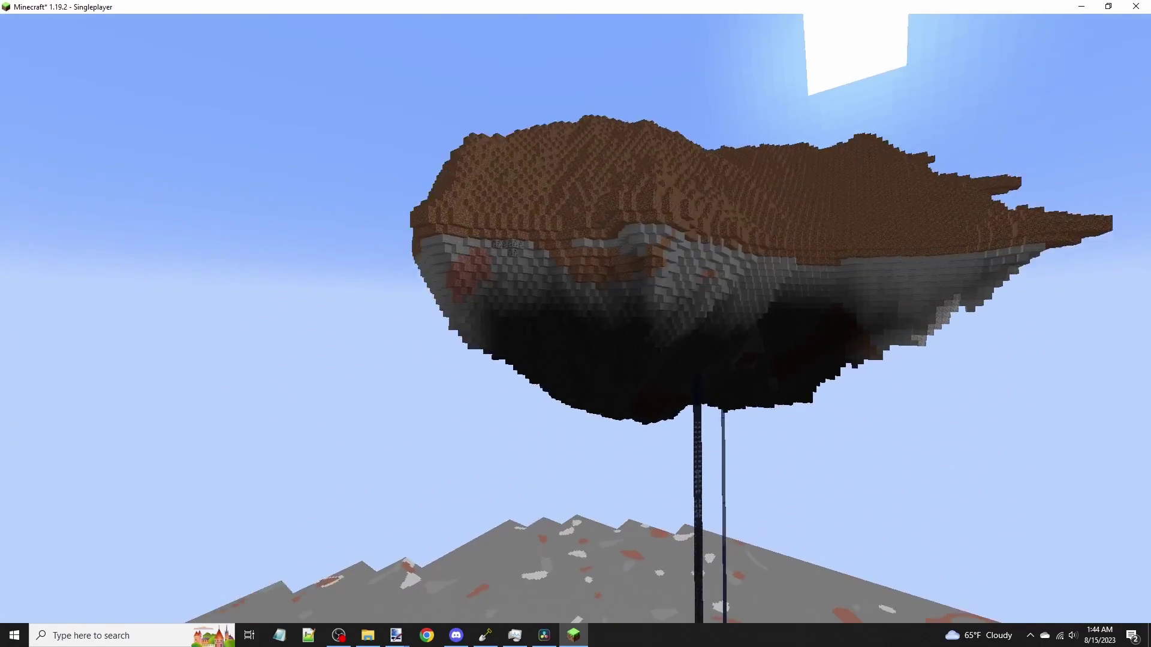
pyautogui.press('space')
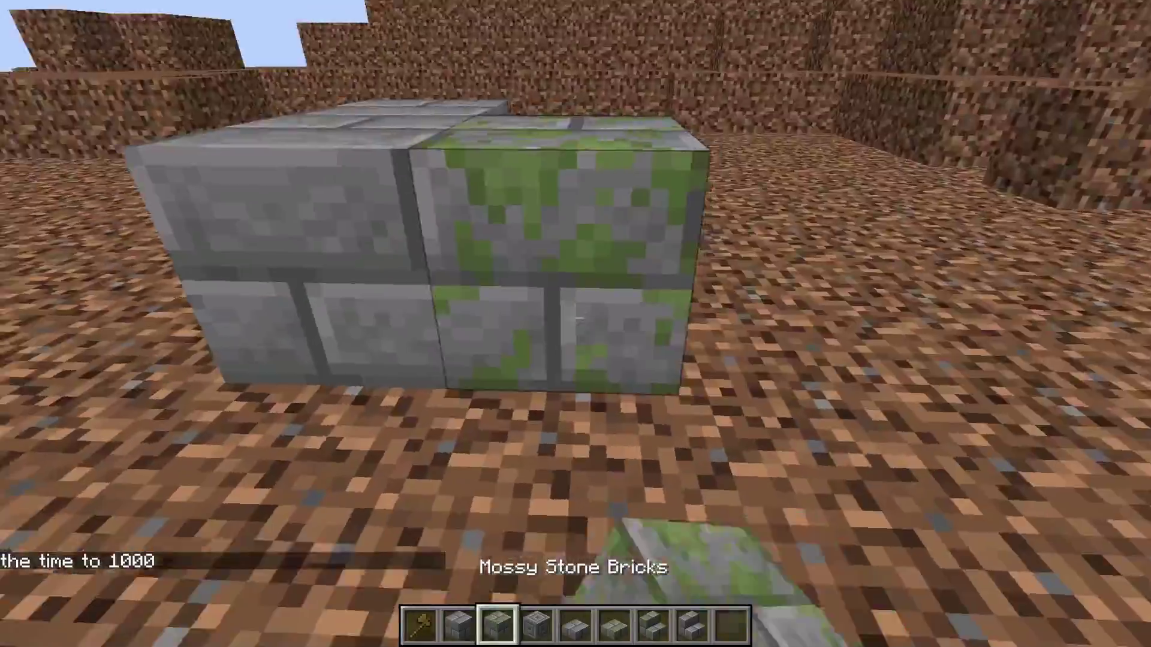
pyautogui.scroll(-1, 574, 324)
pyautogui.rightClick(574, 323)
pyautogui.scroll(-1, 574, 324)
pyautogui.rightClick(574, 323)
pyautogui.scroll(-1, 574, 324)
pyautogui.rightClick(574, 324)
pyautogui.scroll(3, 574, 324)
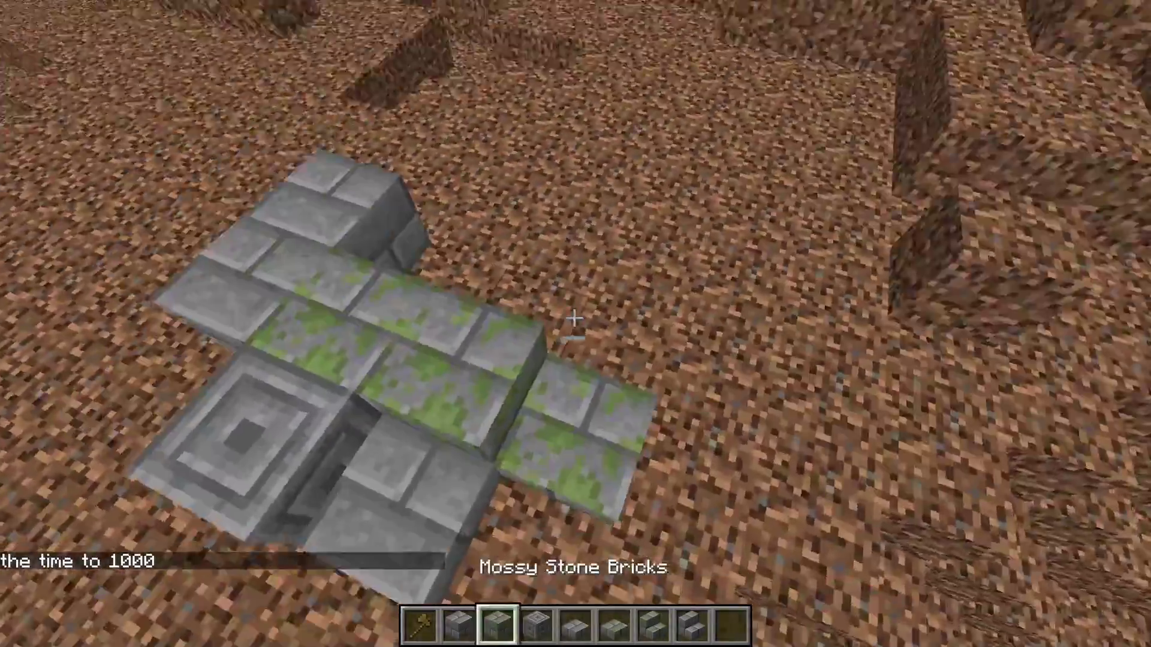
pyautogui.rightClick(574, 324)
pyautogui.scroll(-1, 574, 323)
pyautogui.rightClick(574, 323)
pyautogui.scroll(-3, 574, 323)
pyautogui.rightClick(574, 324)
pyautogui.scroll(4, 574, 323)
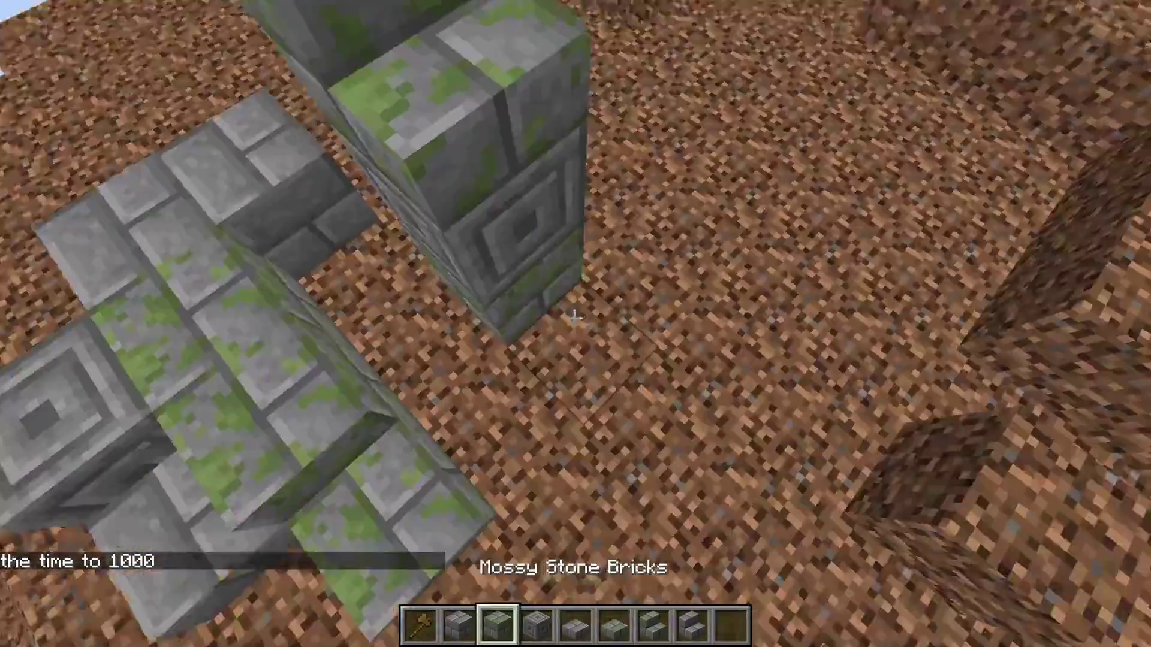
pyautogui.scroll(1, 575, 323)
pyautogui.rightClick(575, 324)
pyautogui.rightClick(575, 323)
pyautogui.rightClick(574, 324)
pyautogui.rightClick(574, 323)
pyautogui.scroll(-5, 574, 324)
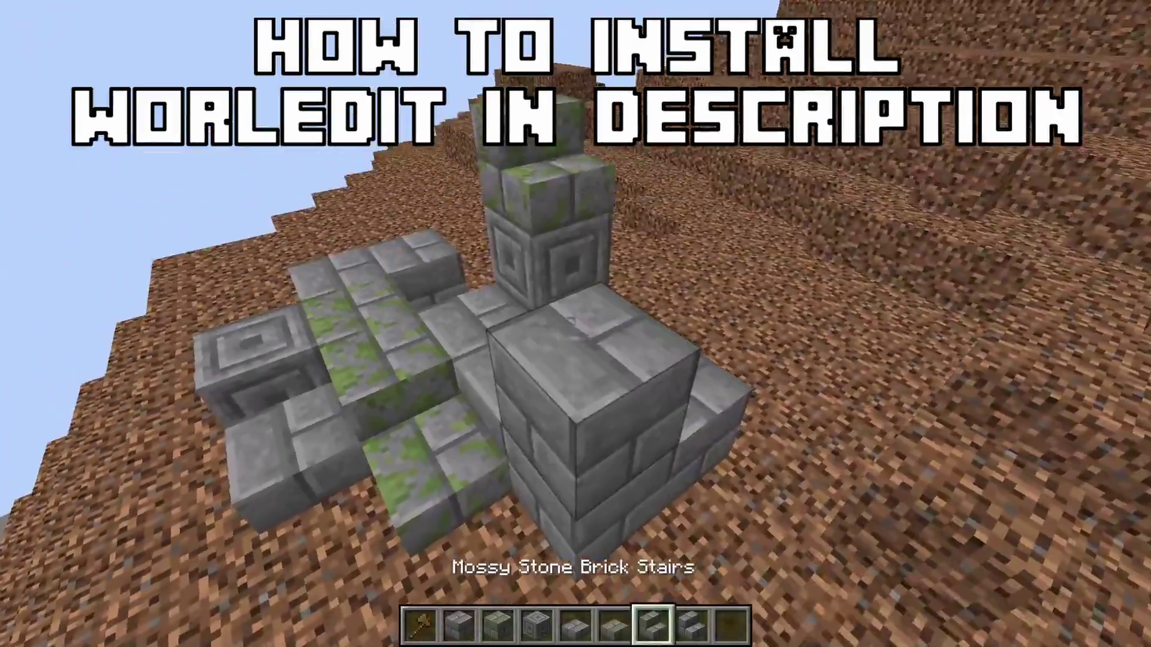
pyautogui.rightClick(574, 324)
pyautogui.scroll(2, 574, 323)
pyautogui.rightClick(574, 324)
pyautogui.scroll(-1, 575, 323)
pyautogui.rightClick(574, 324)
pyautogui.scroll(3, 574, 323)
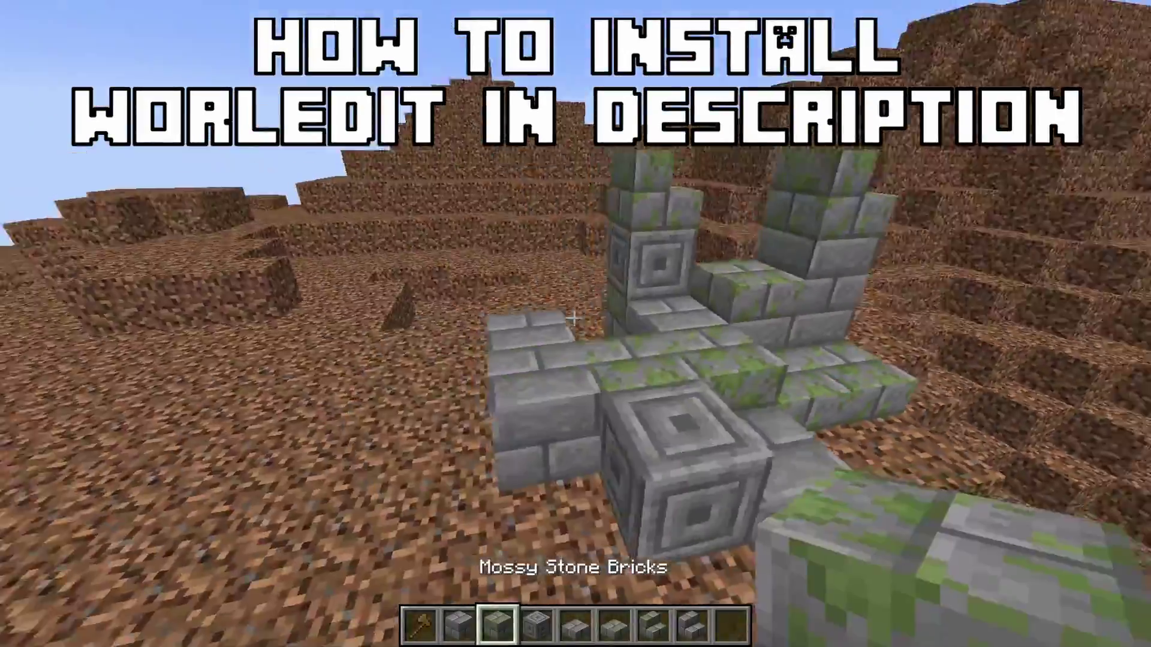
pyautogui.scroll(-2, 574, 324)
pyautogui.scroll(-1, 575, 324)
pyautogui.rightClick(575, 323)
pyautogui.scroll(1, 574, 324)
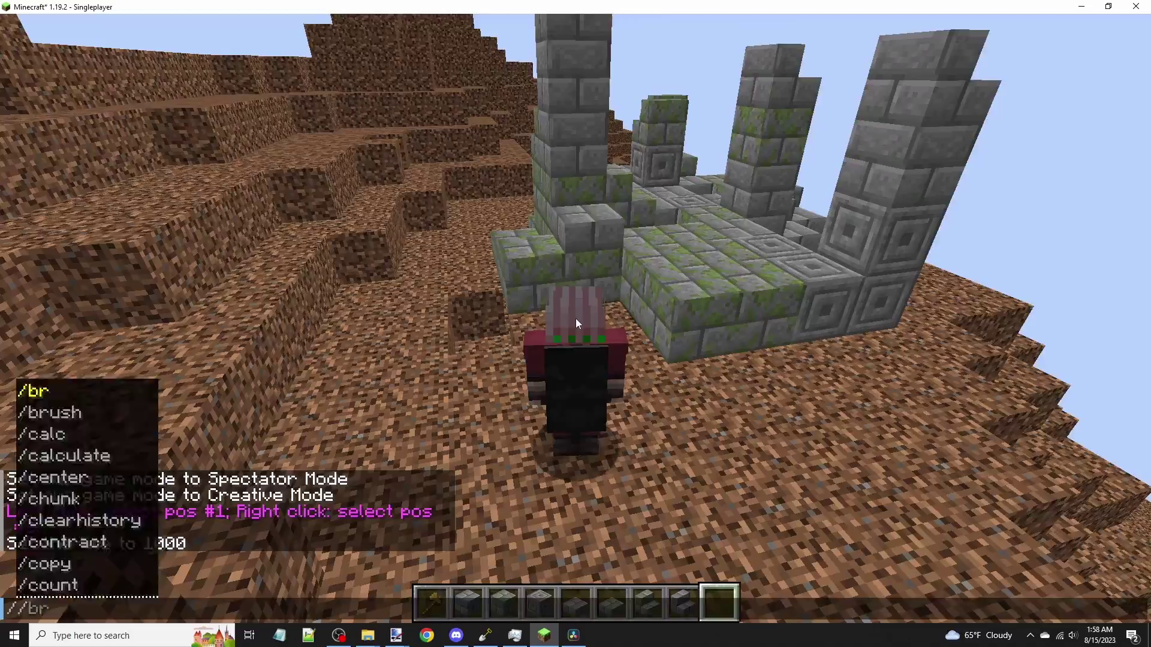
# Set //pos1 and //pos2 around the ruin, //copy its 720 blocks, and type '/schem save test_runb'
pyautogui.press('Return')
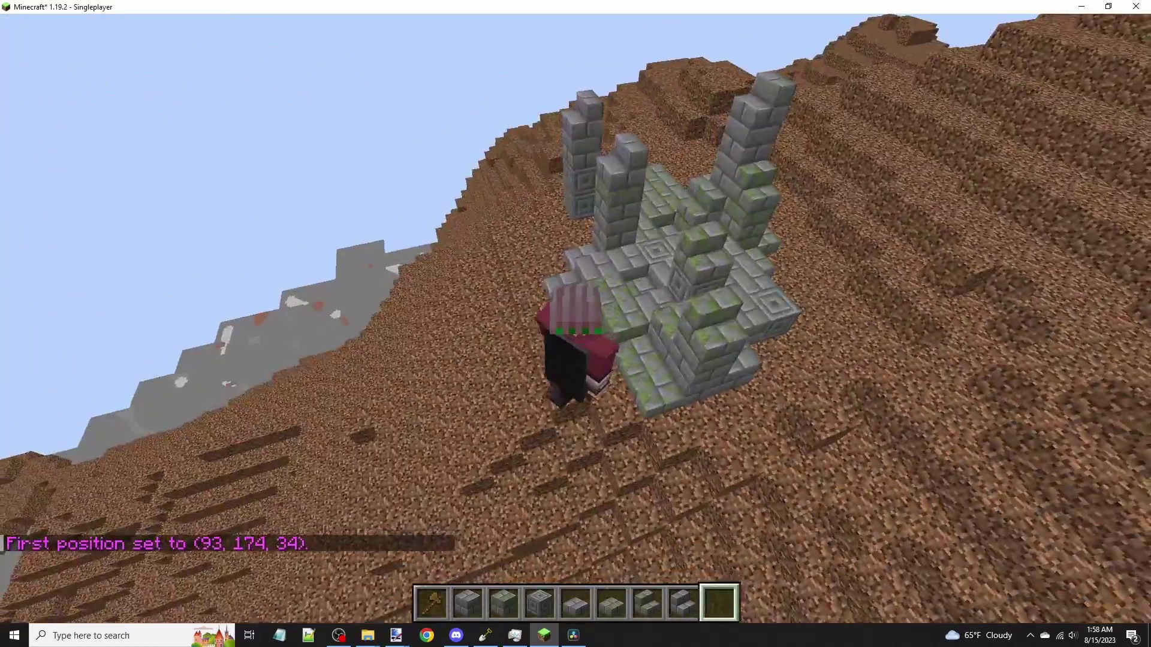
pyautogui.write('/pos2')
pyautogui.press('Return')
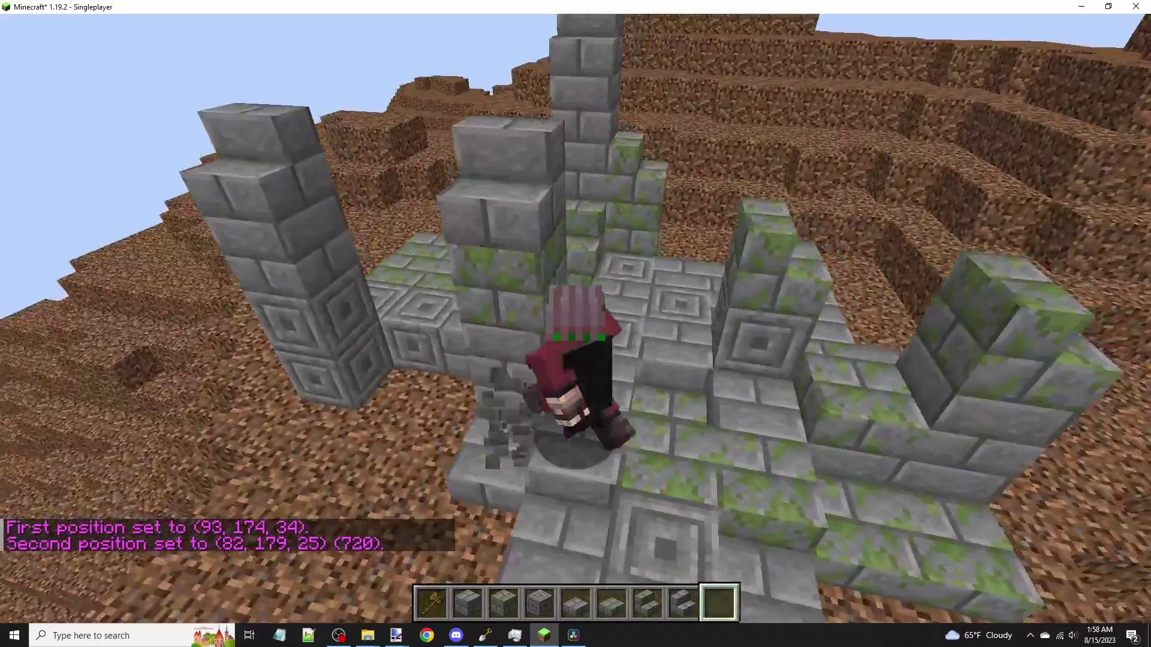
pyautogui.write('//copy')
pyautogui.press('Return')
pyautogui.write('t/schem save test_runb')
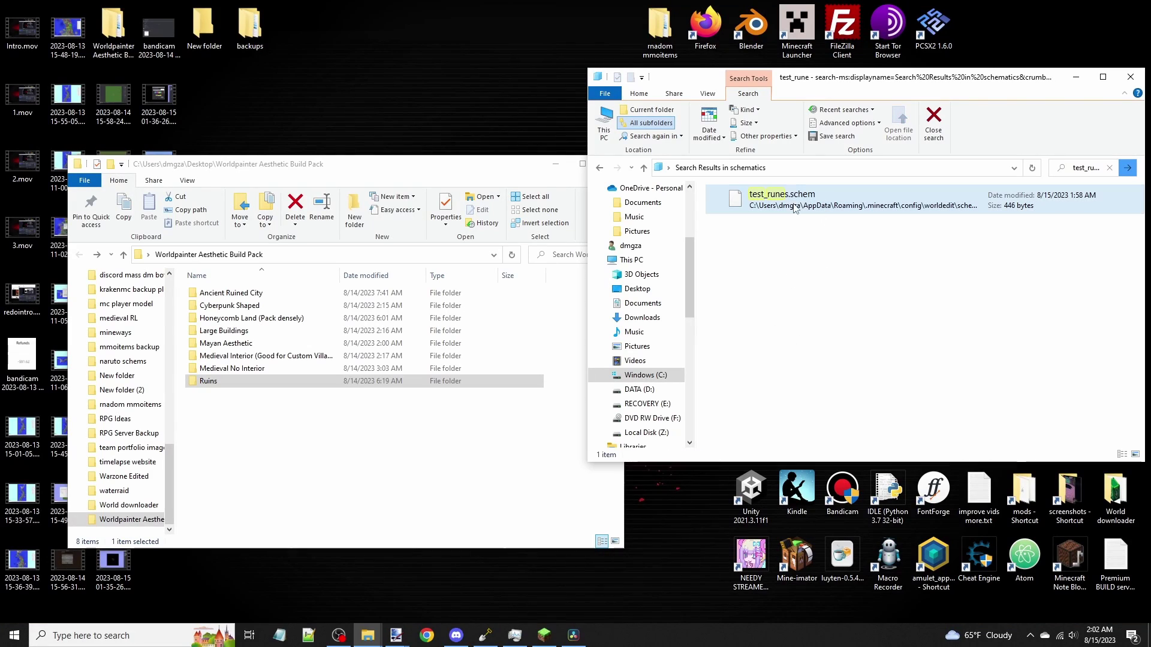
# Move test_runes.schem into Ruins and add it to a new My Custom Objects layer
pyautogui.moveTo(794, 208); pyautogui.dragTo(270, 380)
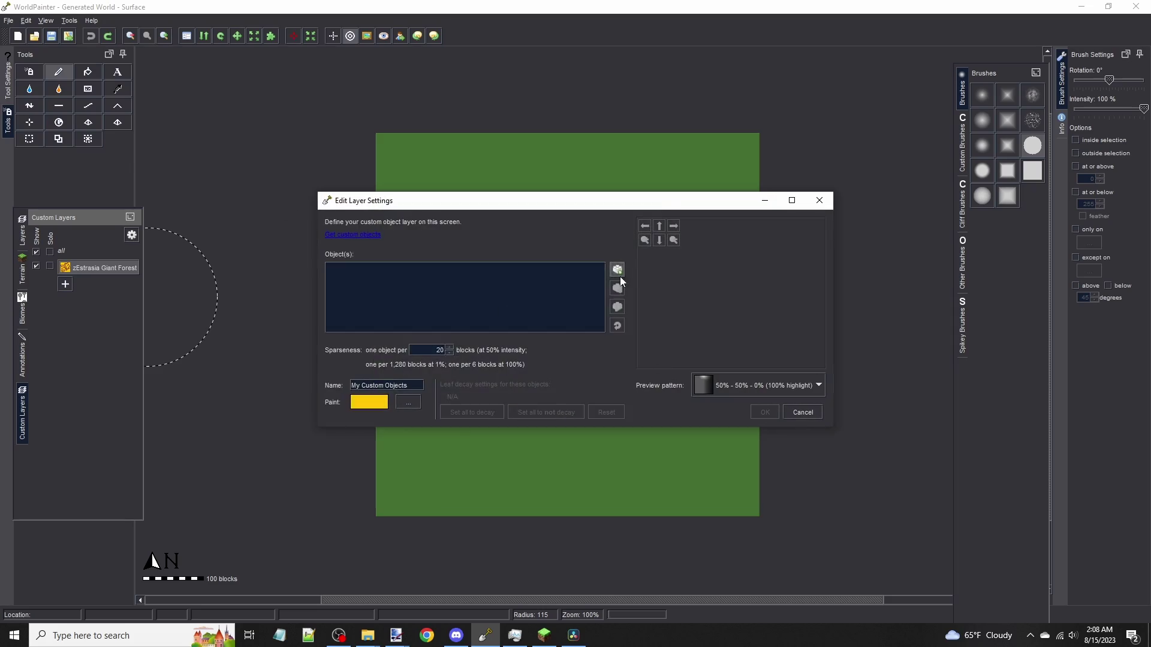
pyautogui.click(617, 270)
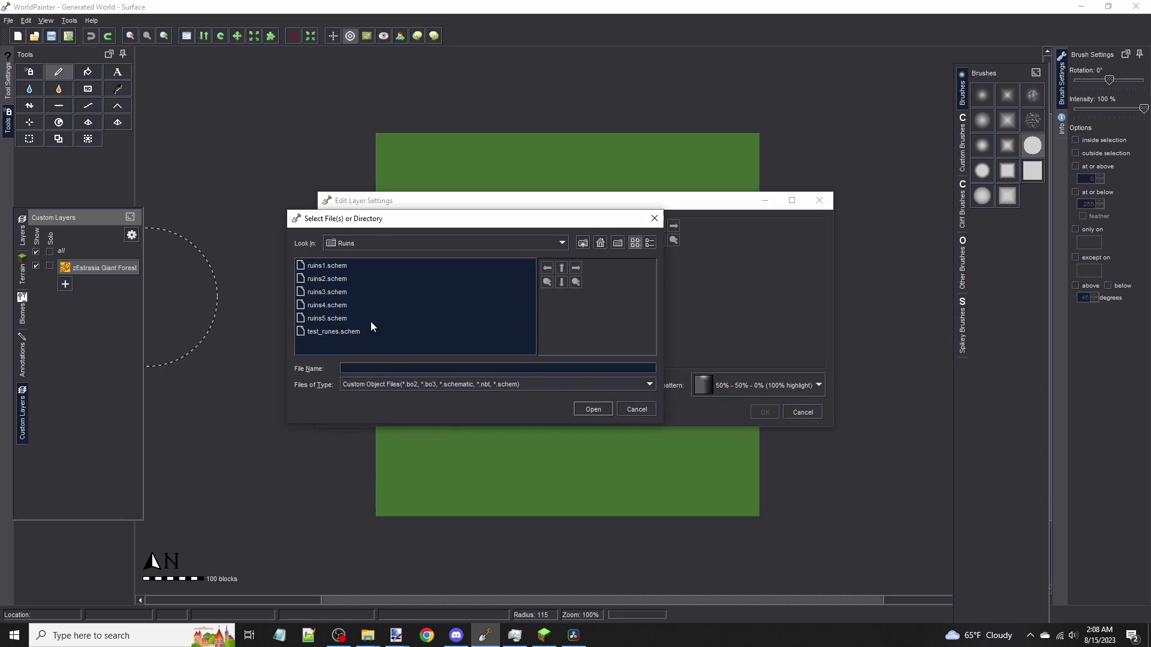
pyautogui.click(359, 328)
pyautogui.click(592, 408)
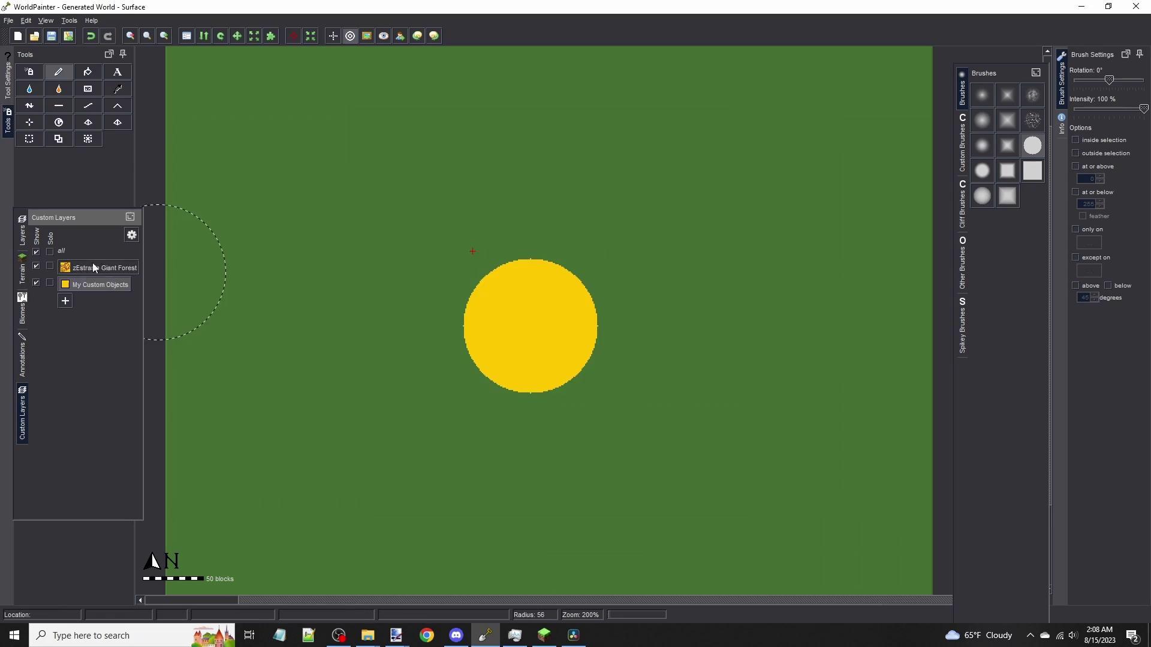
pyautogui.click(550, 307)
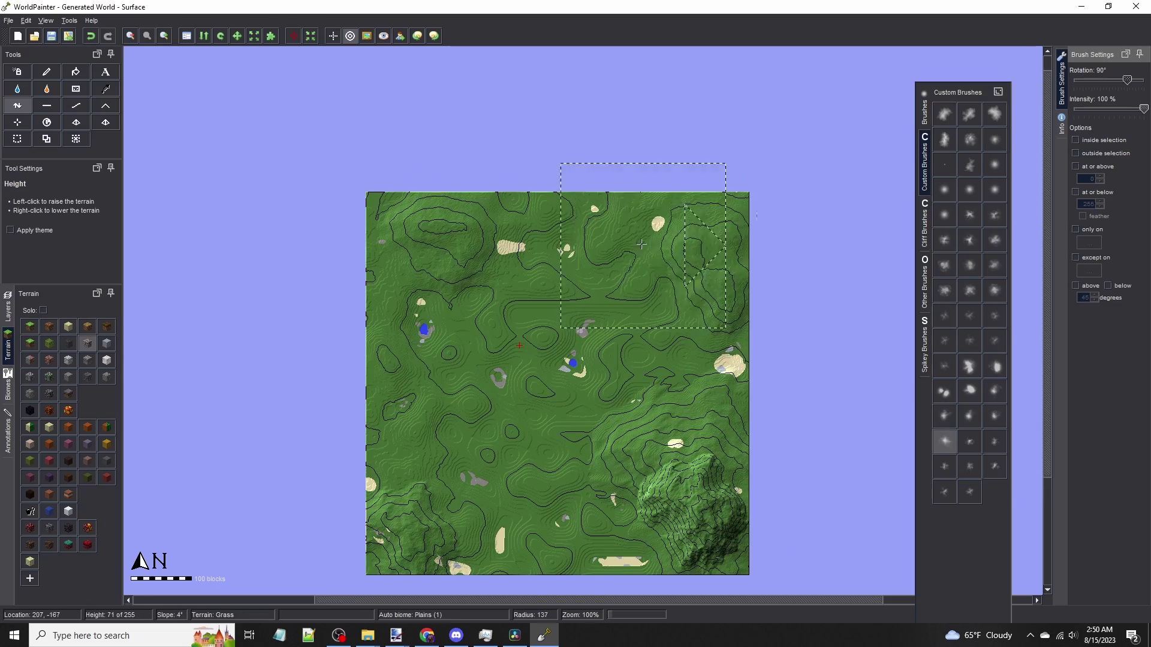
# Flatten a broad clearing and draw a gravel path across it with the Pencil
pyautogui.scroll(3, 742, 291)
pyautogui.keyDown('shift'); pyautogui.scroll(-1, 741, 290); pyautogui.keyUp('shift')
pyautogui.moveTo(374, 553); pyautogui.dragTo(424, 423, button='middle')
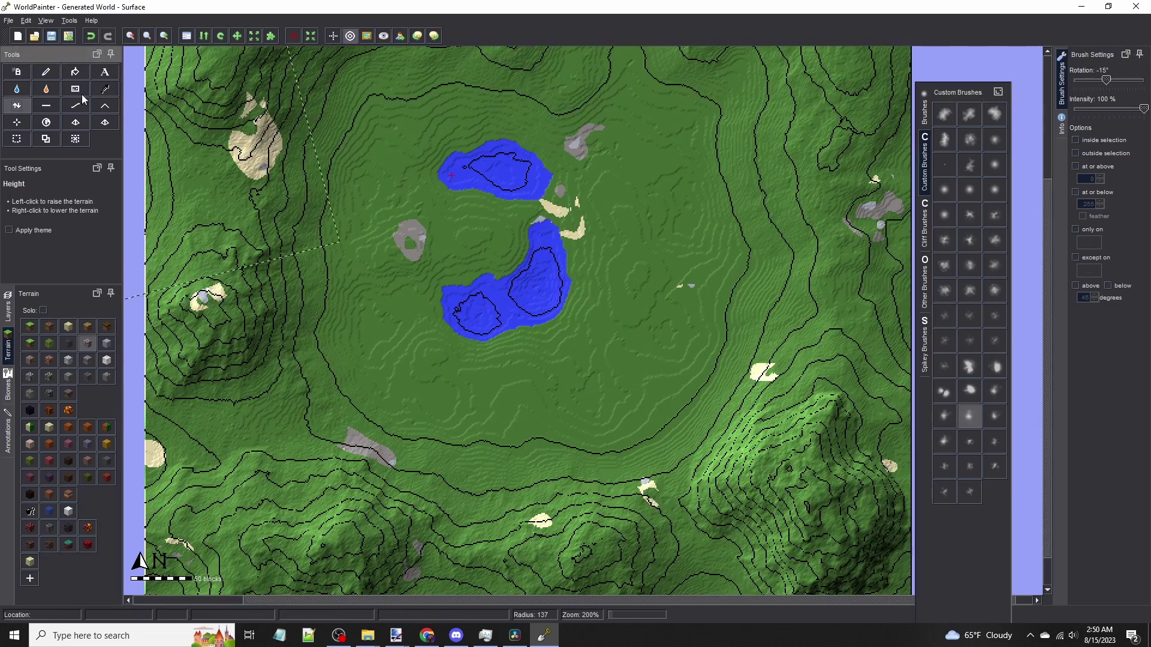
pyautogui.click(25, 20)
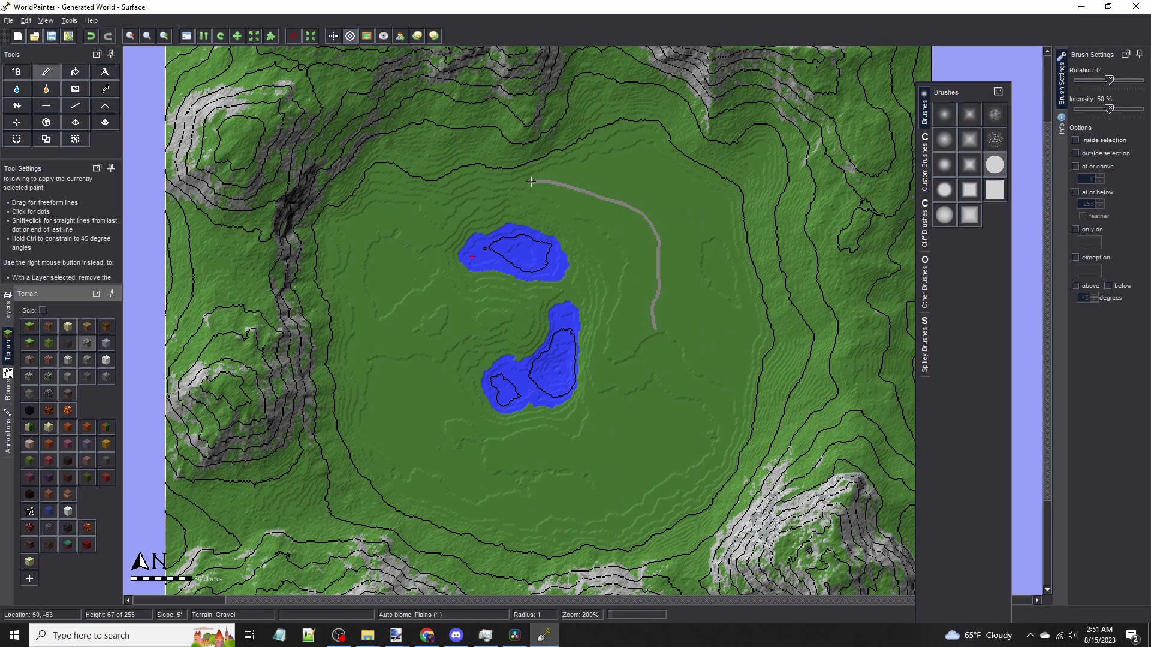
pyautogui.moveTo(531, 181); pyautogui.dragTo(420, 441)
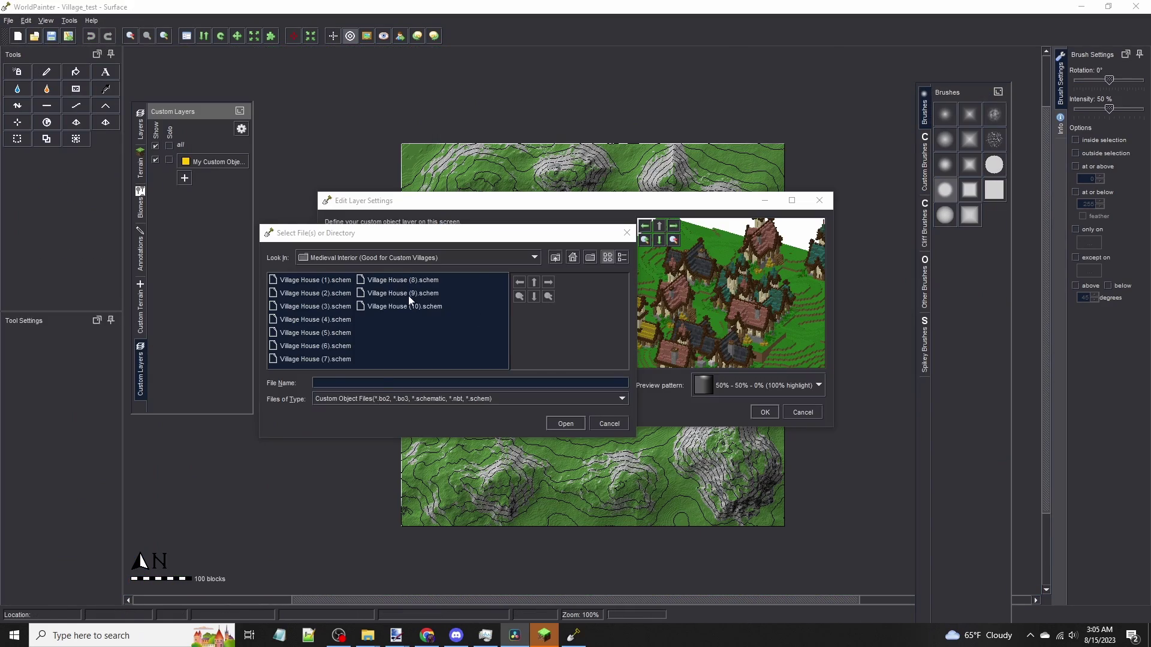
# Preview build-pack schematics from Village House, Cyberpunk Shaped and Medieval No Interior folders
pyautogui.click(403, 293)
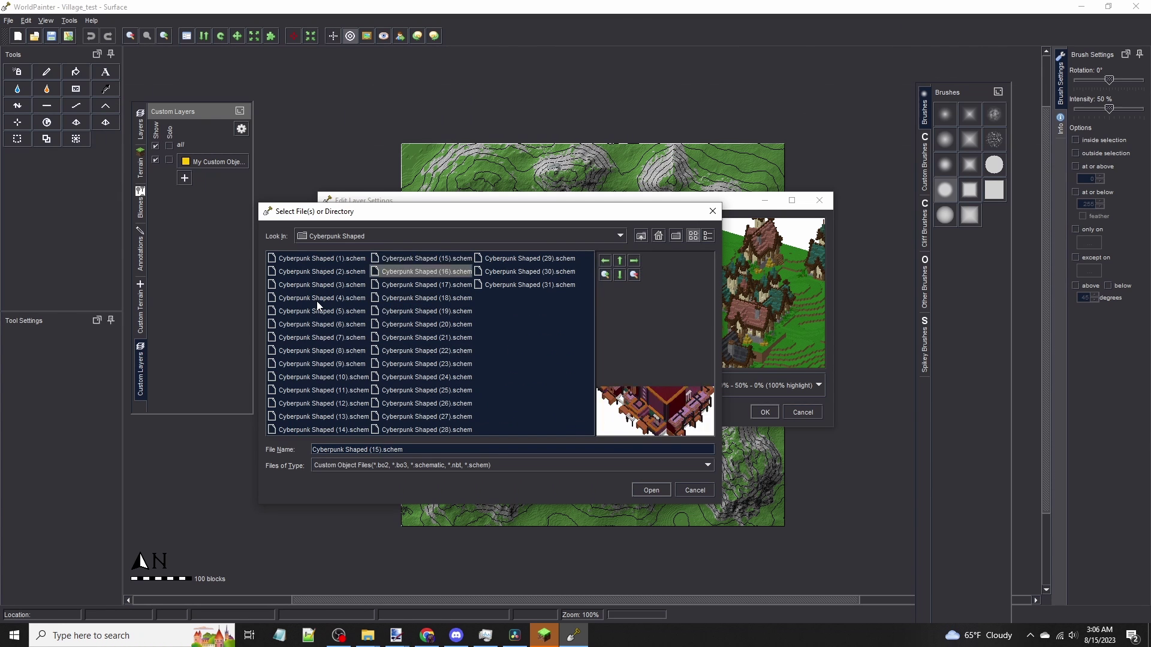
pyautogui.press('Up')
pyautogui.press('Up')
pyautogui.press('Up')
pyautogui.press('Up')
pyautogui.press('Up')
pyautogui.press('Up')
pyautogui.press('Up')
pyautogui.press('Up')
pyautogui.press('Up')
pyautogui.press('Up')
pyautogui.press('Up')
pyautogui.press('Up')
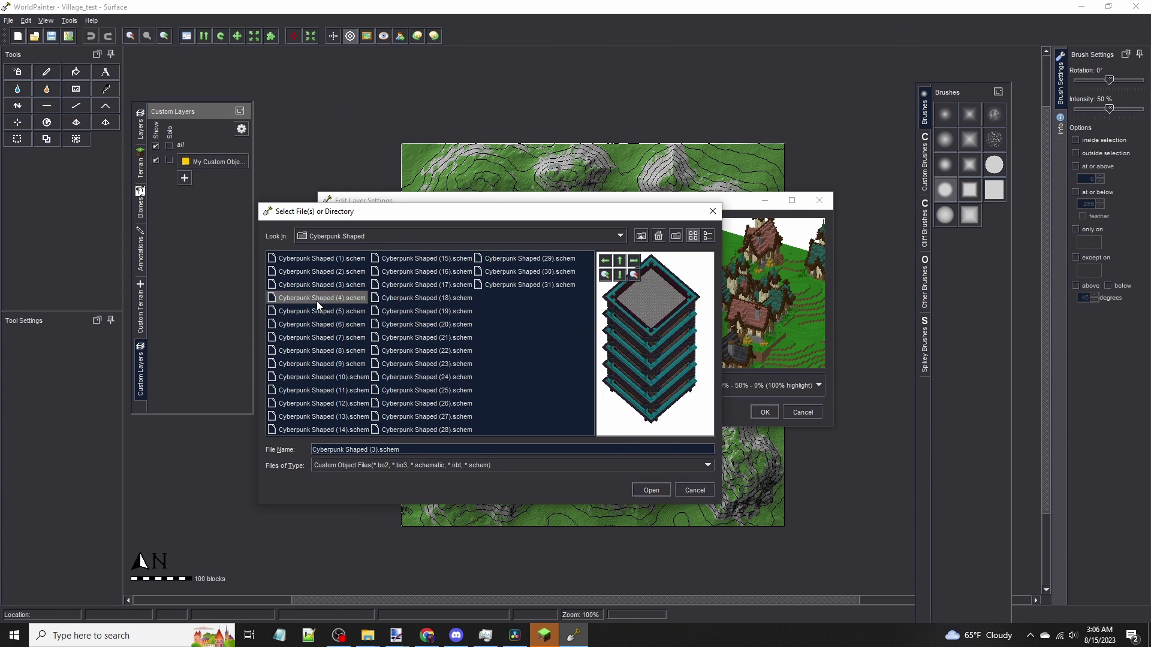
pyautogui.click(641, 236)
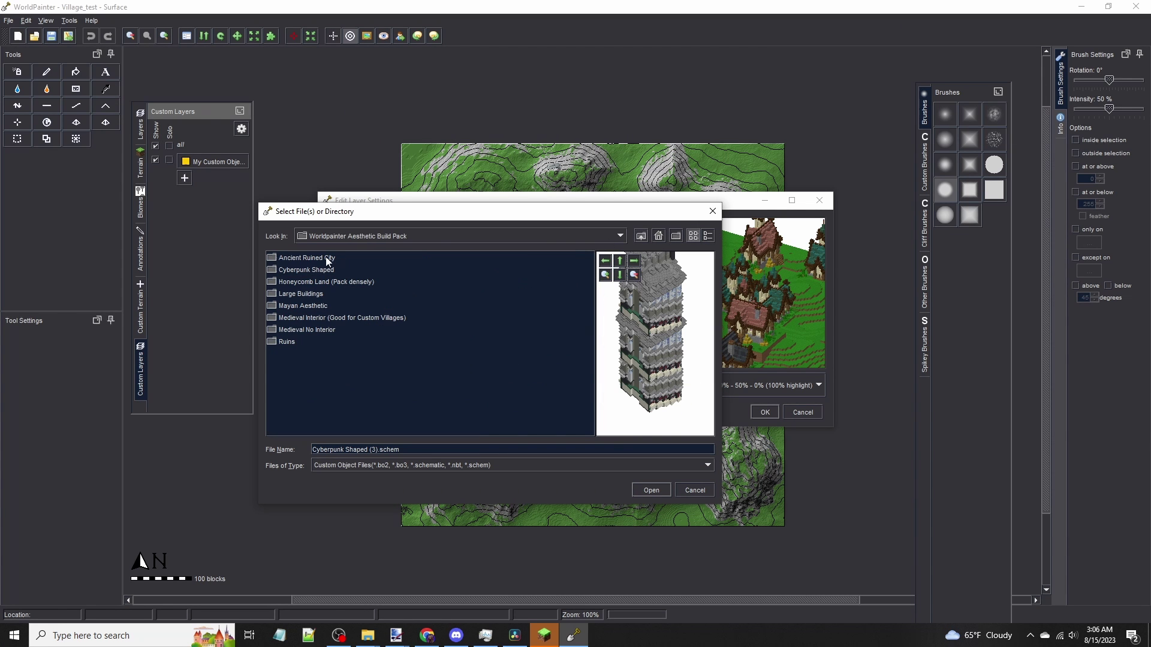
pyautogui.doubleClick(296, 330)
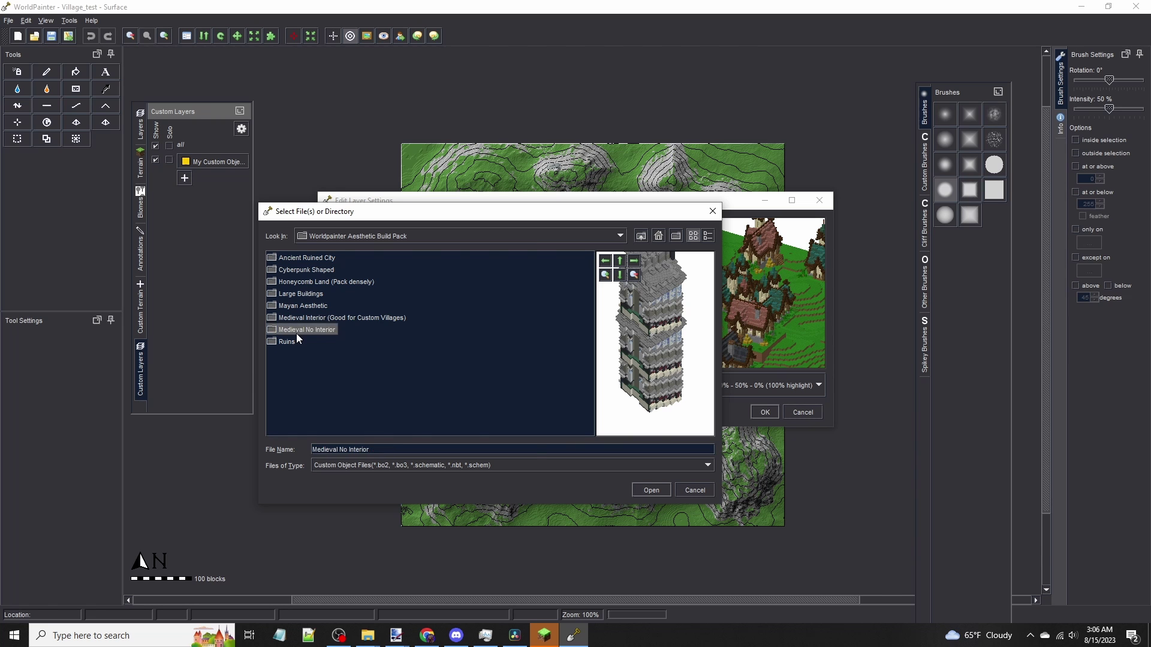
pyautogui.click(384, 350)
# Preview more m_house schematics in the file chooser
pyautogui.click(474, 351)
pyautogui.press('Up')
pyautogui.press('Up')
pyautogui.press('Up')
pyautogui.press('Up')
pyautogui.press('Up')
pyautogui.press('Up')
pyautogui.press('Up')
pyautogui.press('Up')
pyautogui.press('Up')
pyautogui.press('Up')
pyautogui.press('Up')
pyautogui.press('Up')
pyautogui.press('Up')
pyautogui.press('Up')
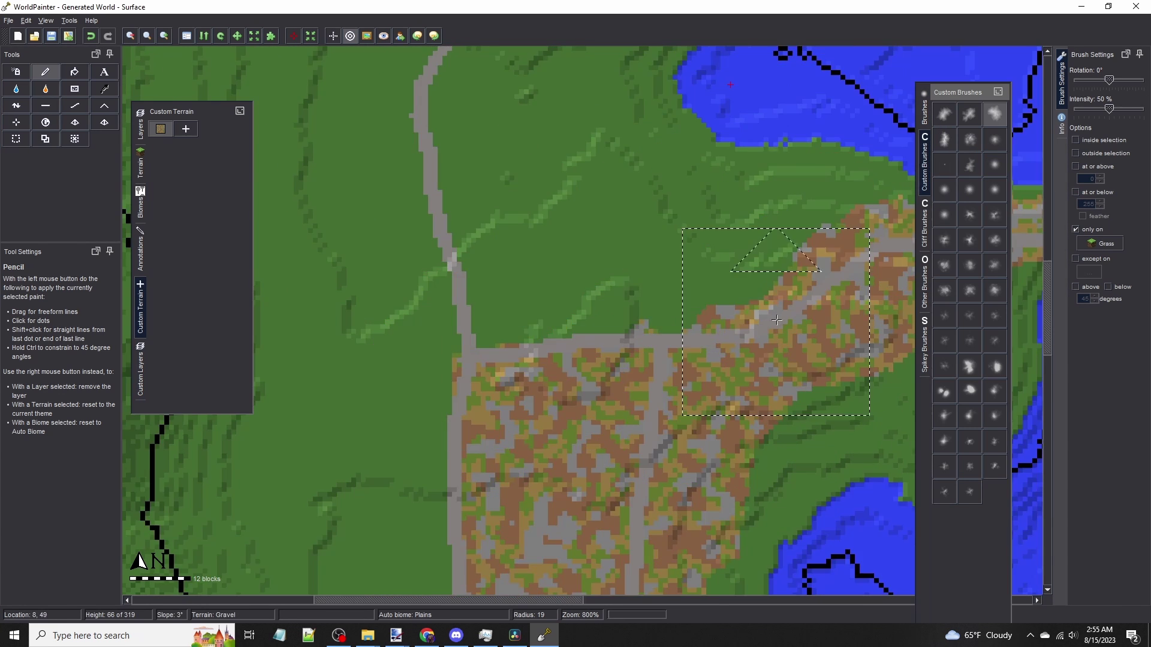
pyautogui.scroll(2, 359, 432)
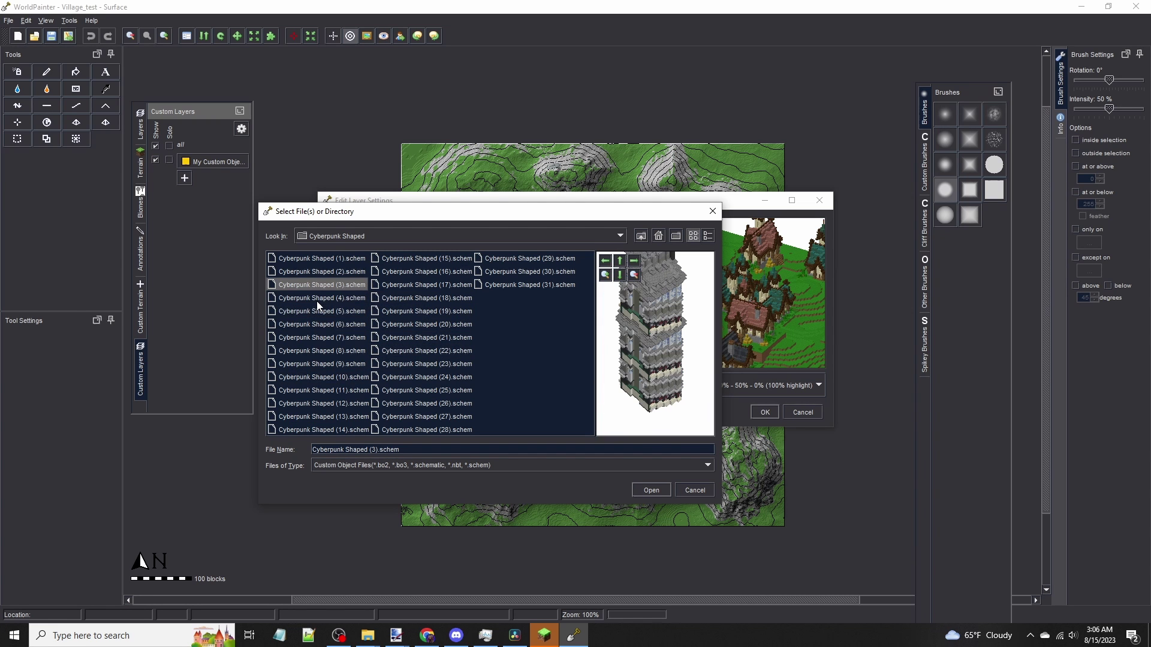
# Step through the Medieval No Interior m_house schematics, then cancel without adding any
pyautogui.doubleClick(307, 330)
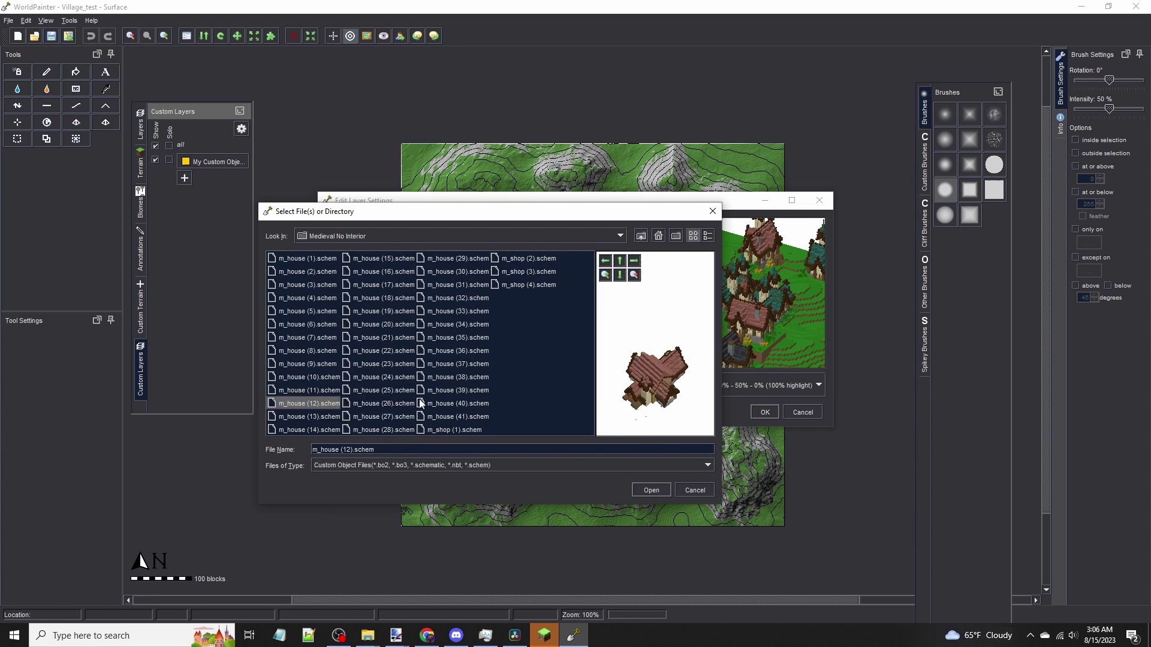
pyautogui.press('Up')
pyautogui.press('Up')
pyautogui.press('Up')
pyautogui.press('Up')
pyautogui.press('Up')
pyautogui.press('Up')
pyautogui.press('Up')
pyautogui.press('Up')
pyautogui.press('Up')
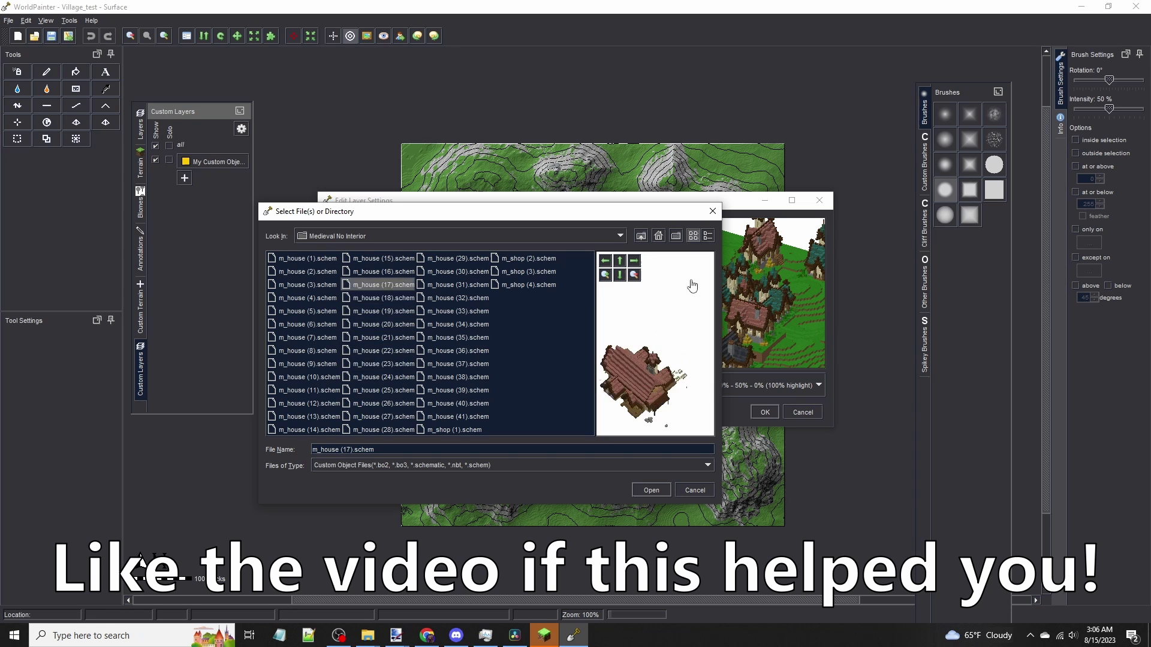
pyautogui.click(713, 212)
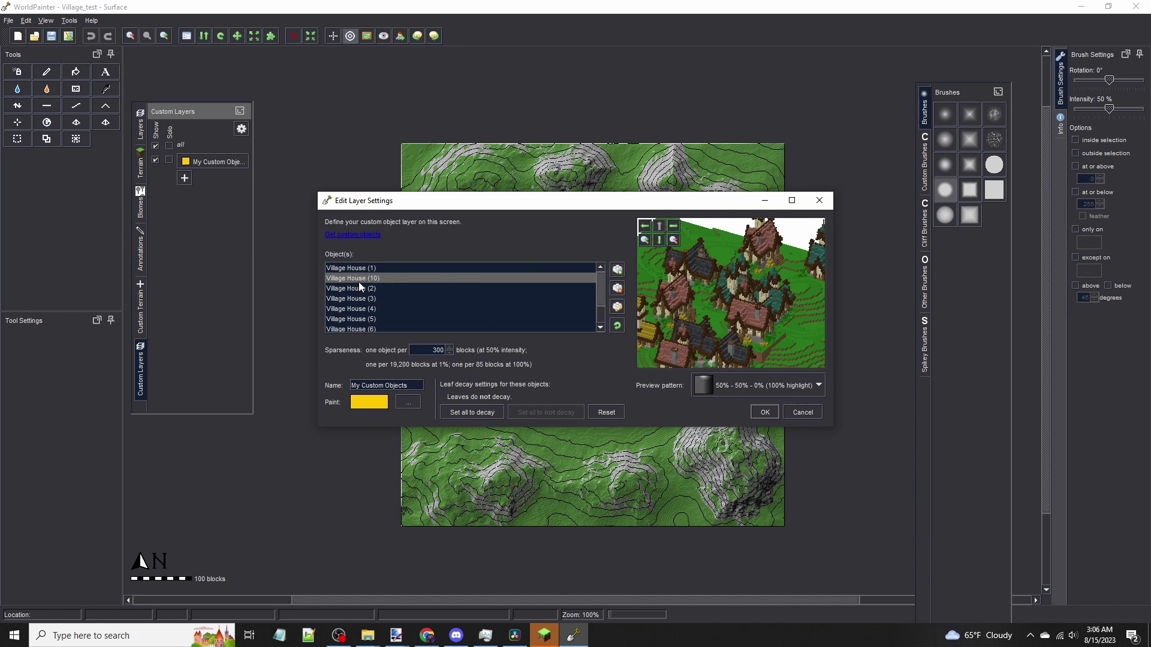